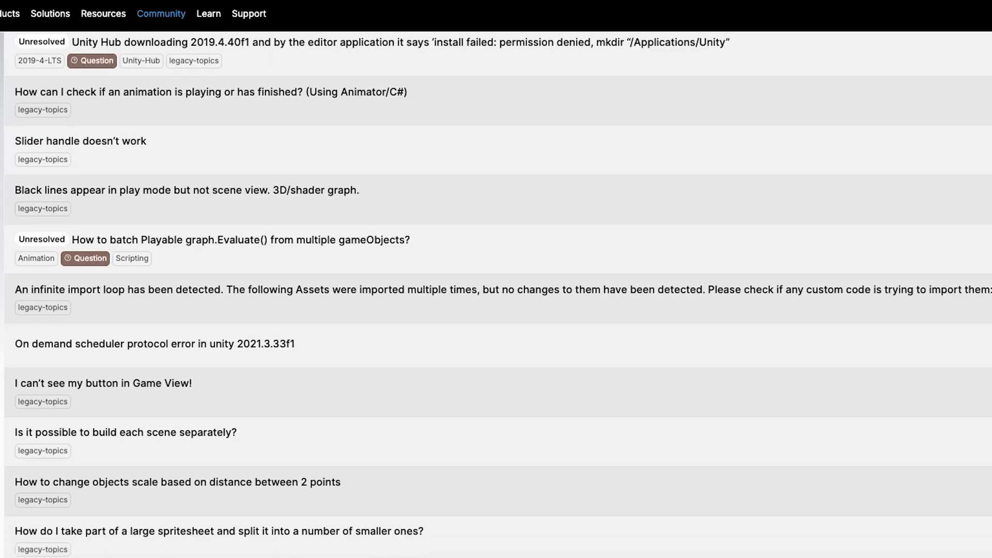
scroll(497, 289, "down", 12)
scroll(496, 289, "down", 20)
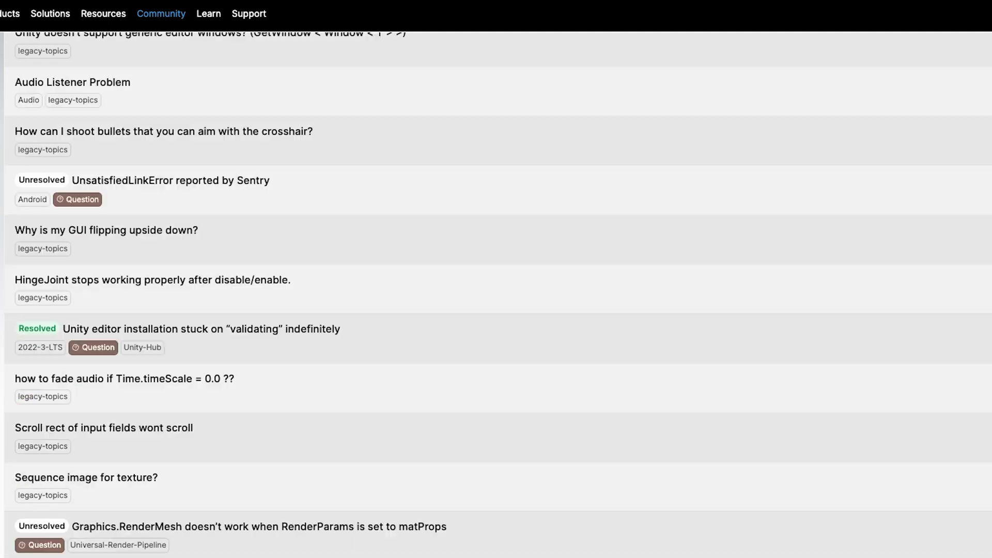
scroll(497, 289, "down", 10)
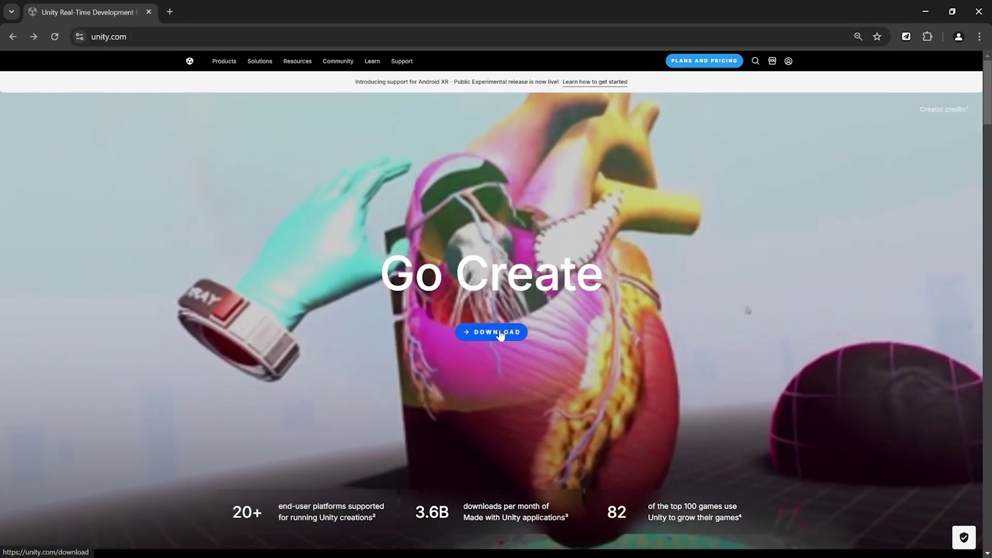
- Download the Unity Hub installer for Windows from Unity's download page and minimize the browser
left_click(499, 333)
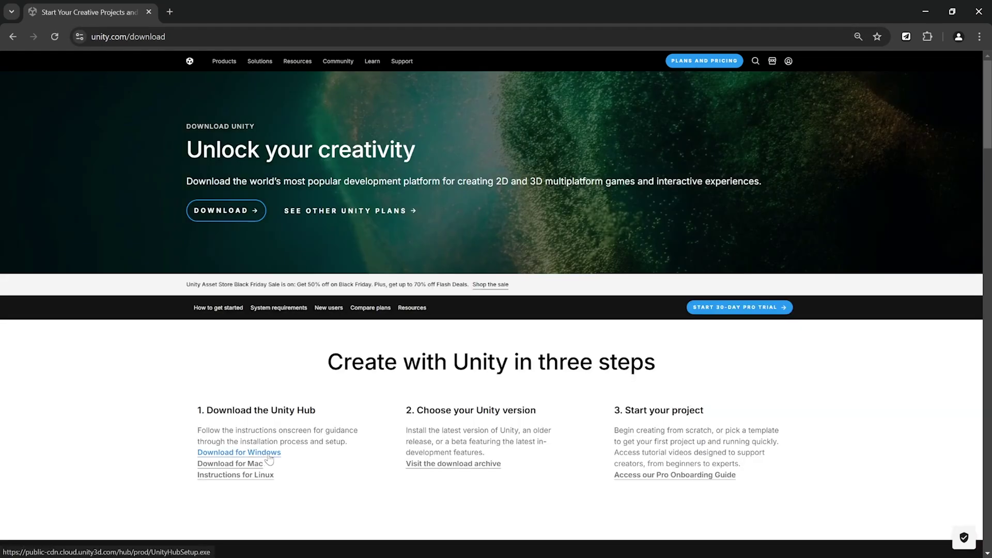
left_click(268, 455)
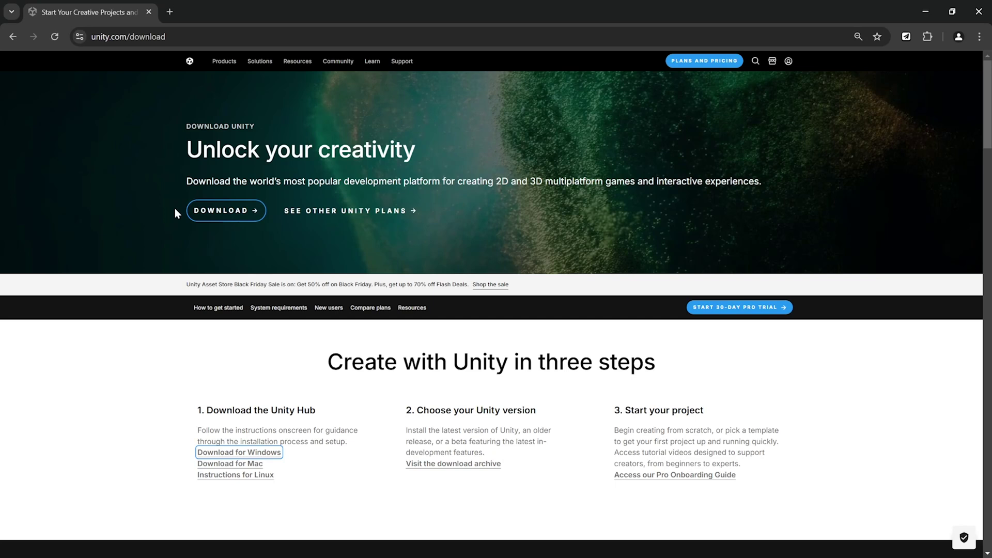
left_click(925, 12)
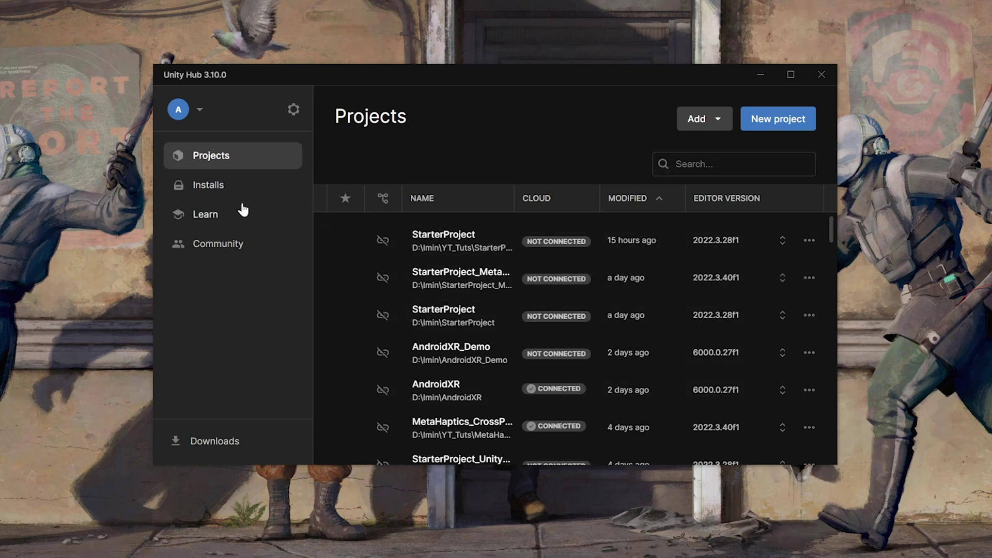
- View the Learn and Community pages in Unity Hub
left_click(233, 216)
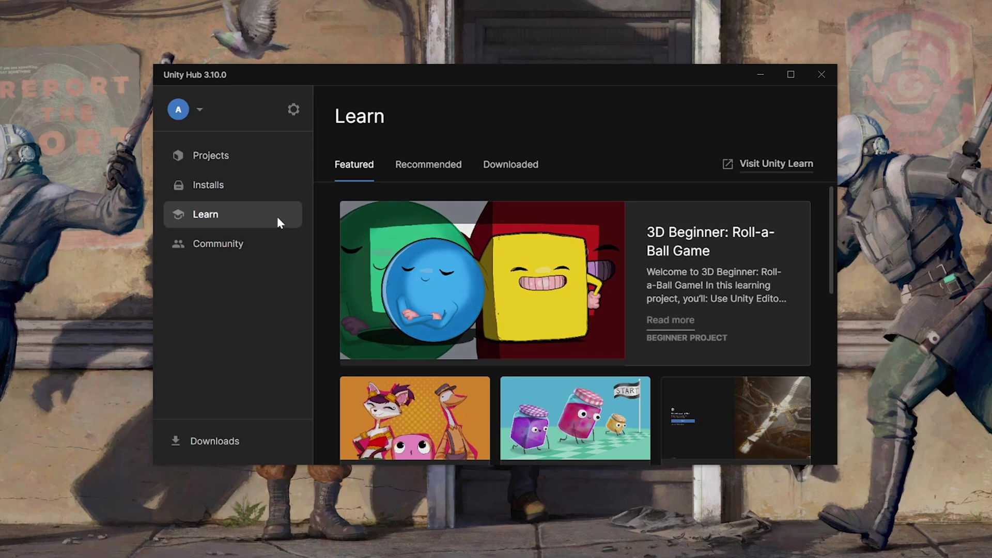
left_click(206, 244)
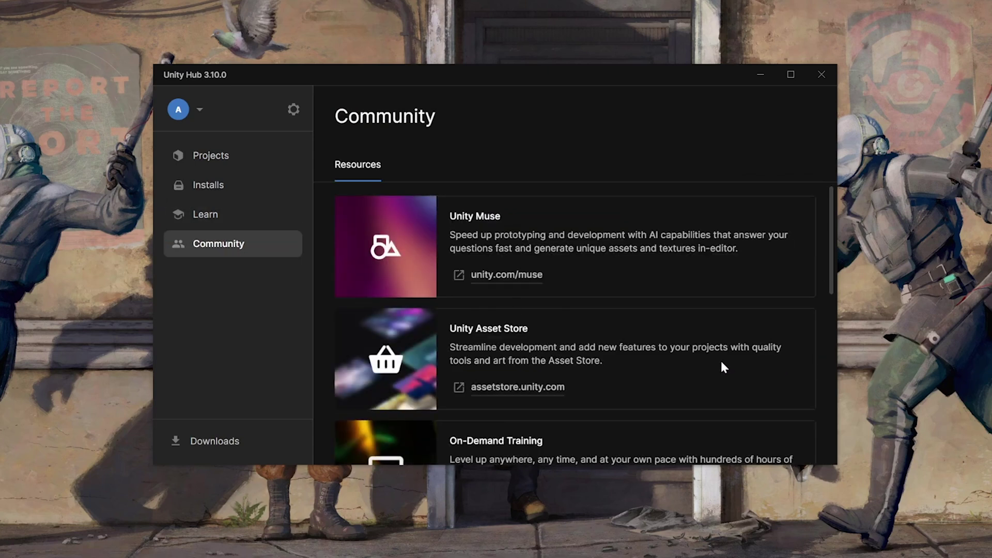
- Choose Unity 6 (6000.0.32f1) for installation with Android Build Support, OpenJDK, Android SDK & NDK Tools and Windows Build Support (IL2CPP)
left_click(230, 182)
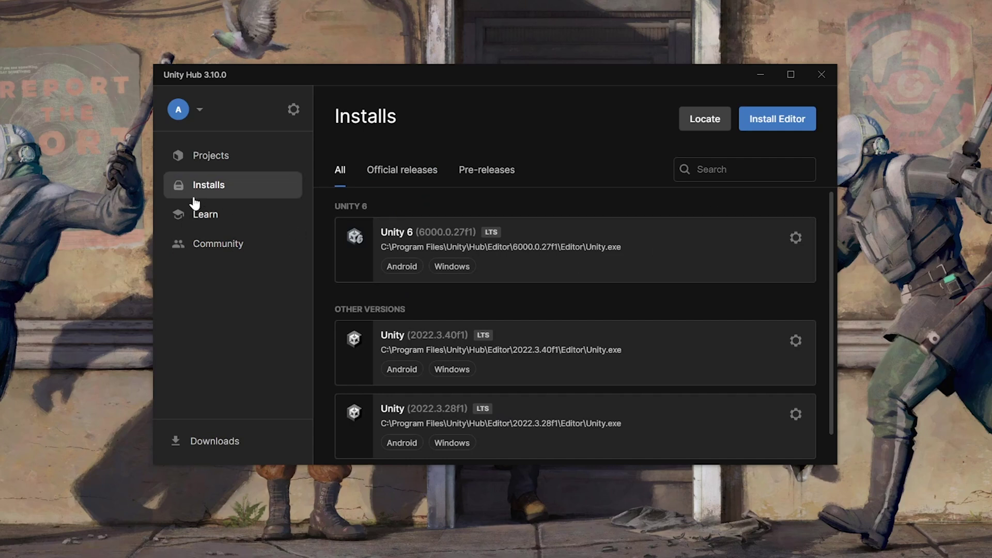
left_click(793, 130)
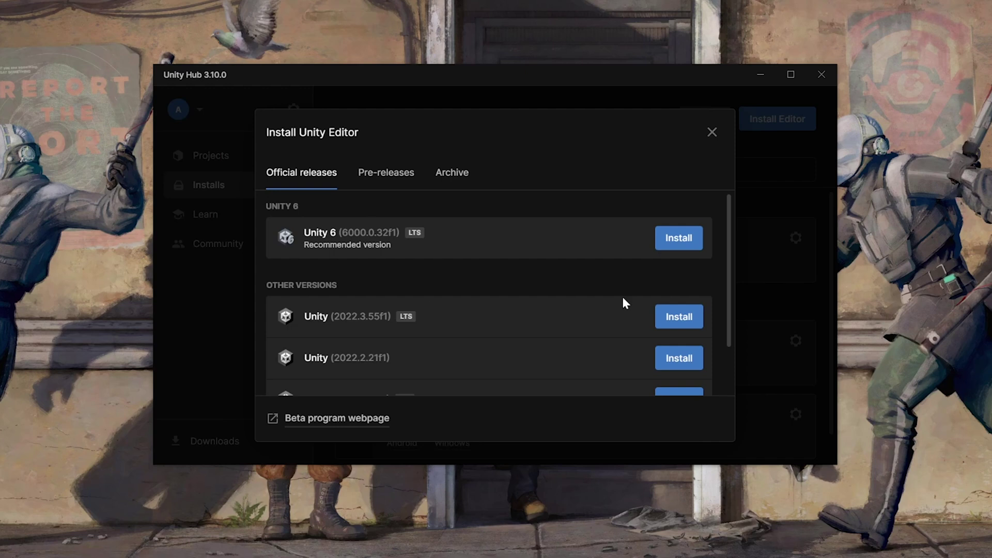
left_click(670, 244)
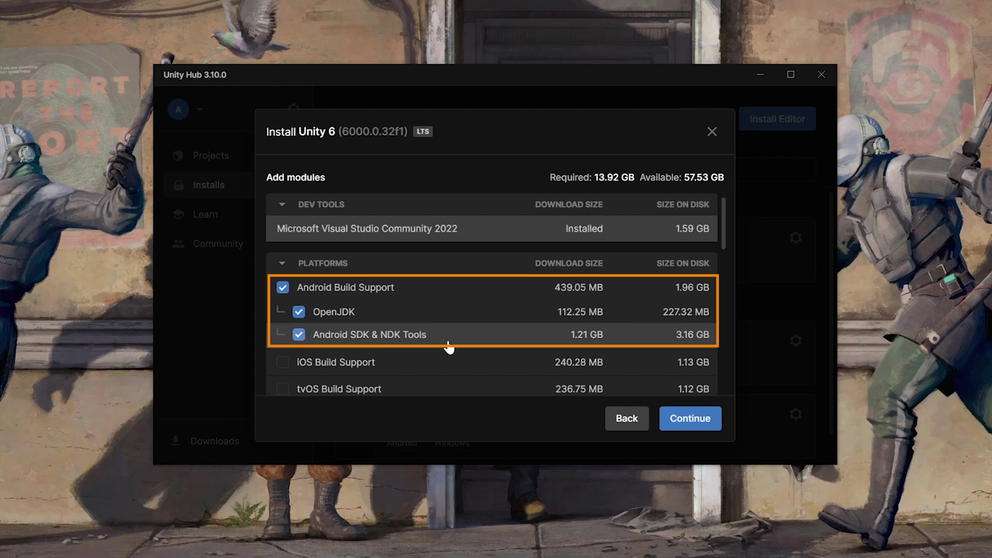
scroll(463, 253, "down", 6)
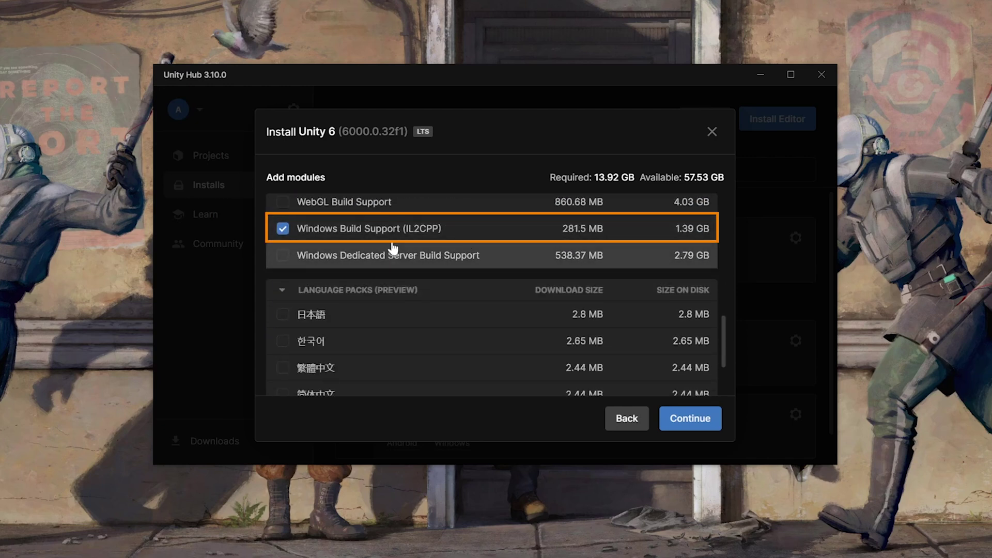
scroll(413, 235, "up", 10)
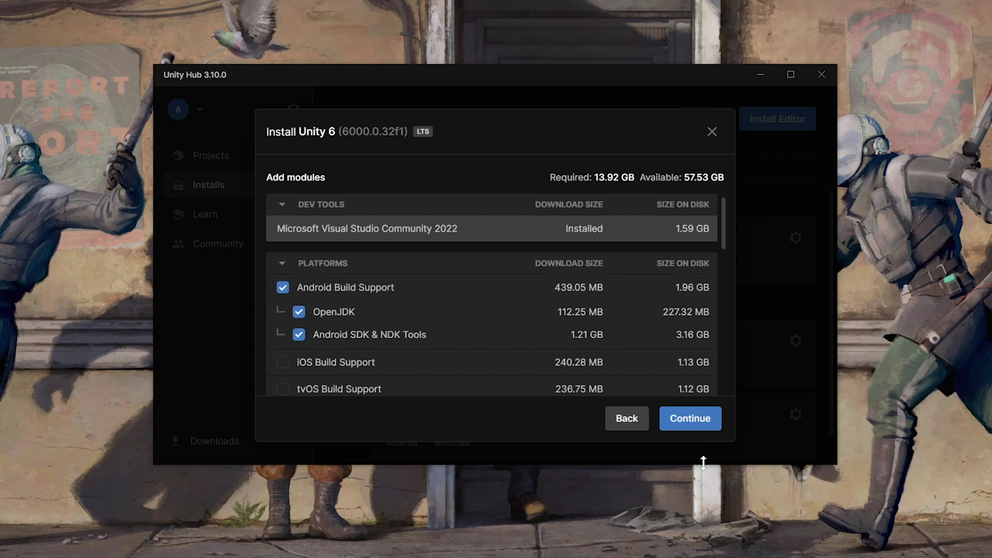
- Continue past the module selection, accept the Android SDK and NDK license terms, and start the editor installation
left_click(699, 420)
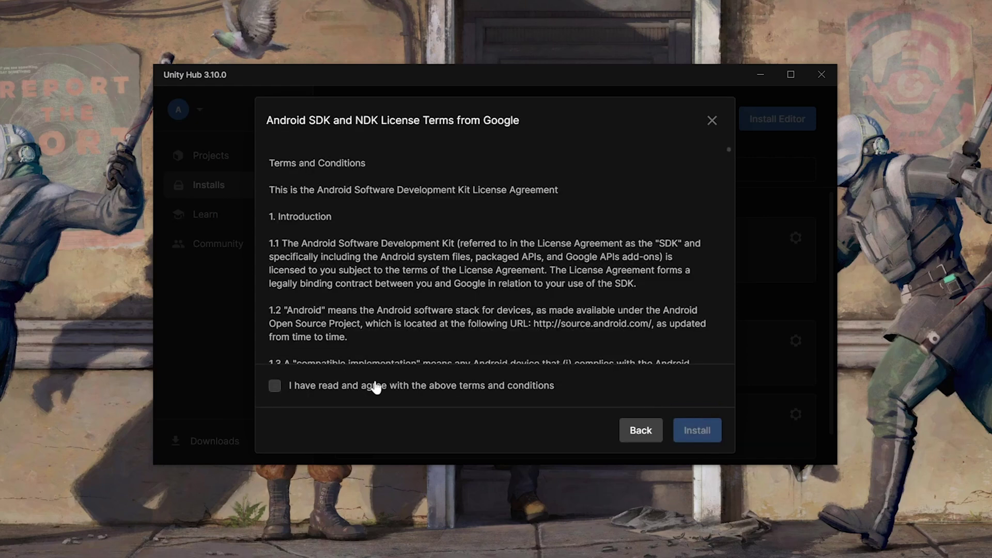
left_click(275, 387)
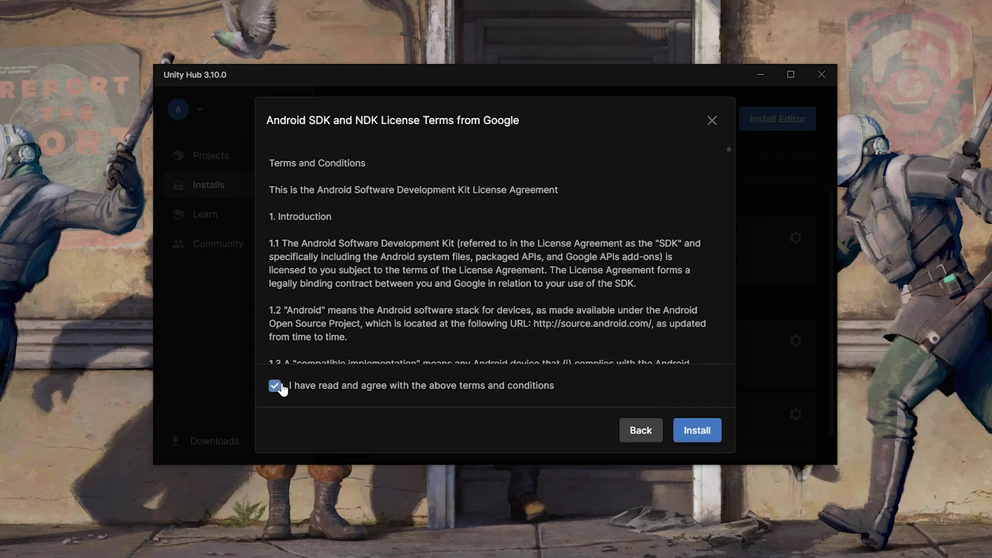
left_click(698, 432)
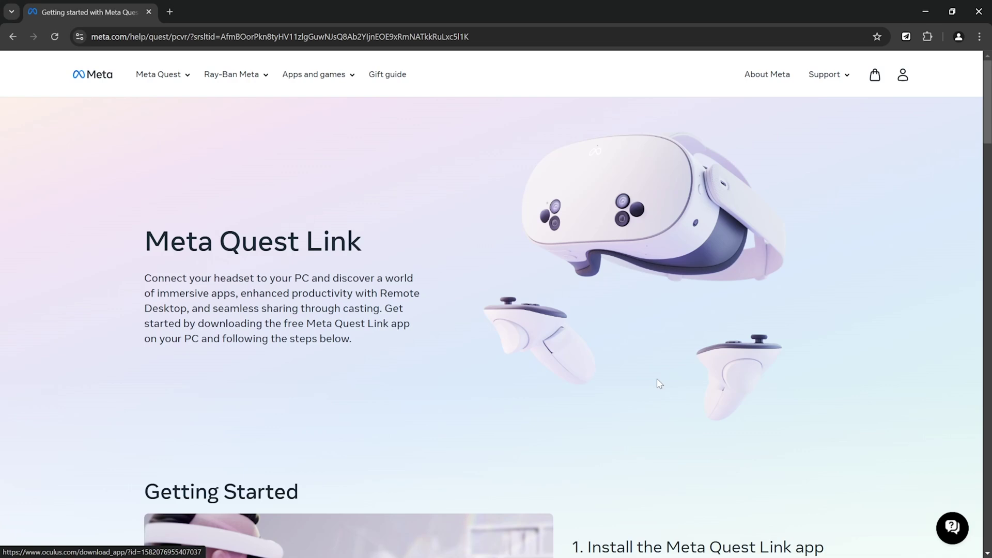
- Switch to the Meta Quest Link app and examine the OpenXR Runtime setting and the Beta features in its settings
scroll(660, 383, "down", 6)
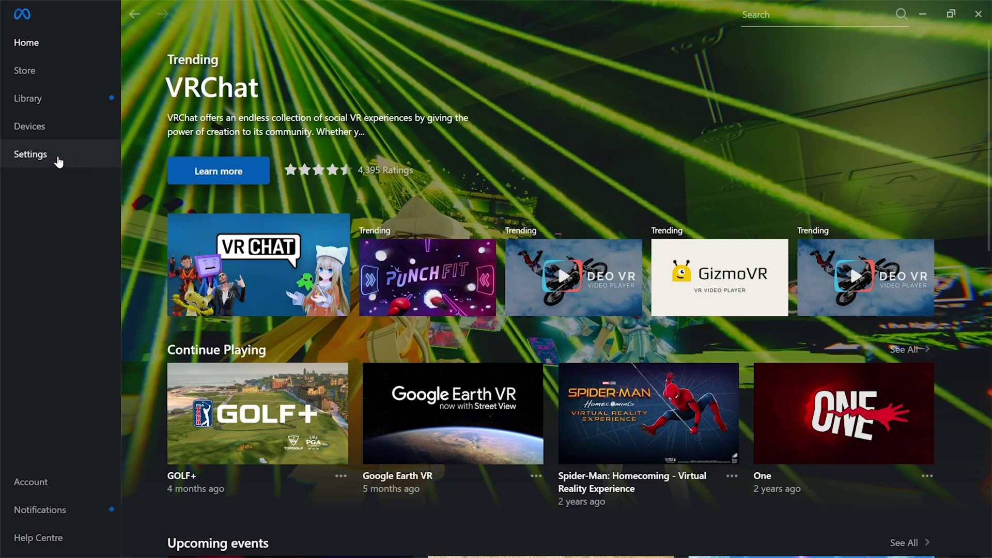
left_click(59, 162)
left_click(383, 72)
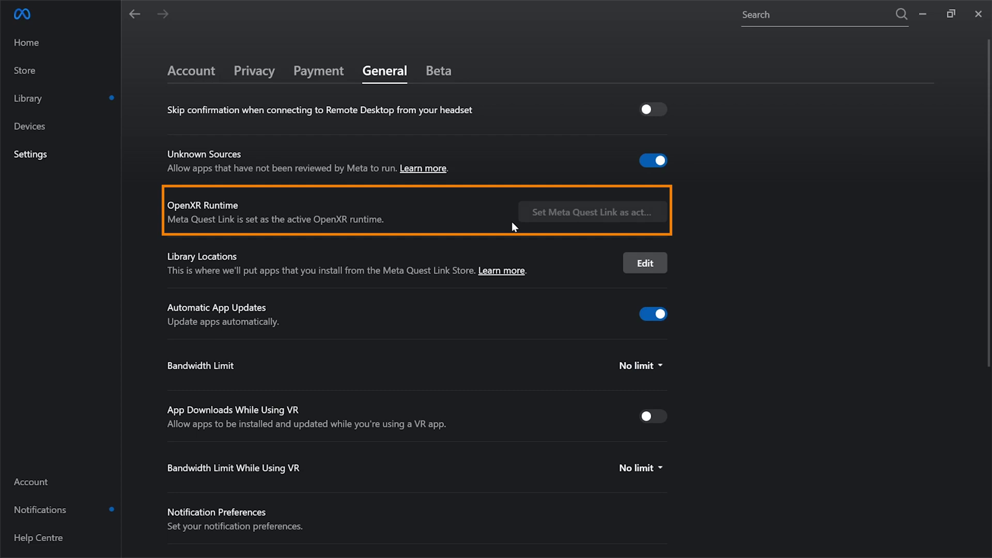
left_click(440, 75)
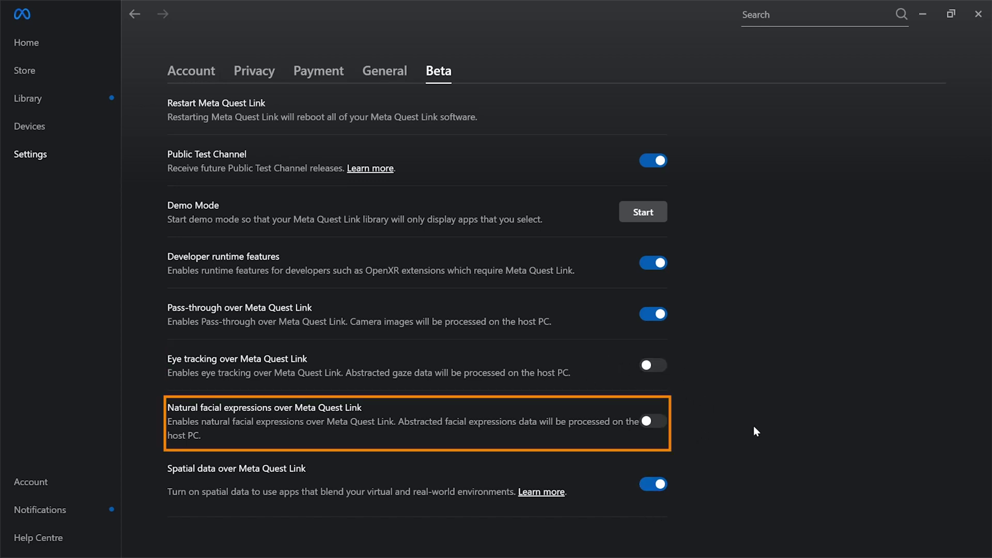
- Start setting up a headset in Meta Quest Link's devices and choose Link as the connection method
left_click(43, 133)
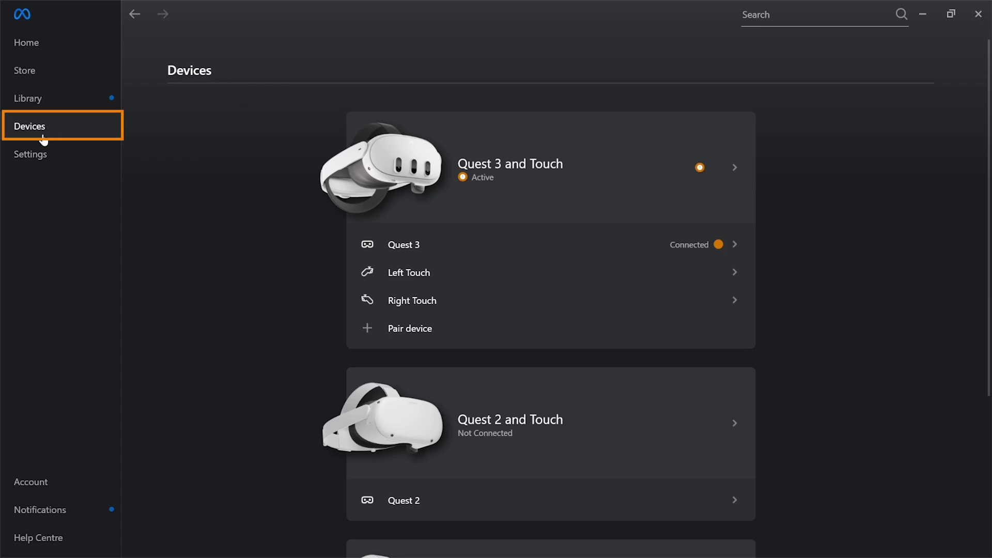
scroll(551, 310, "down", 5)
left_click(578, 541)
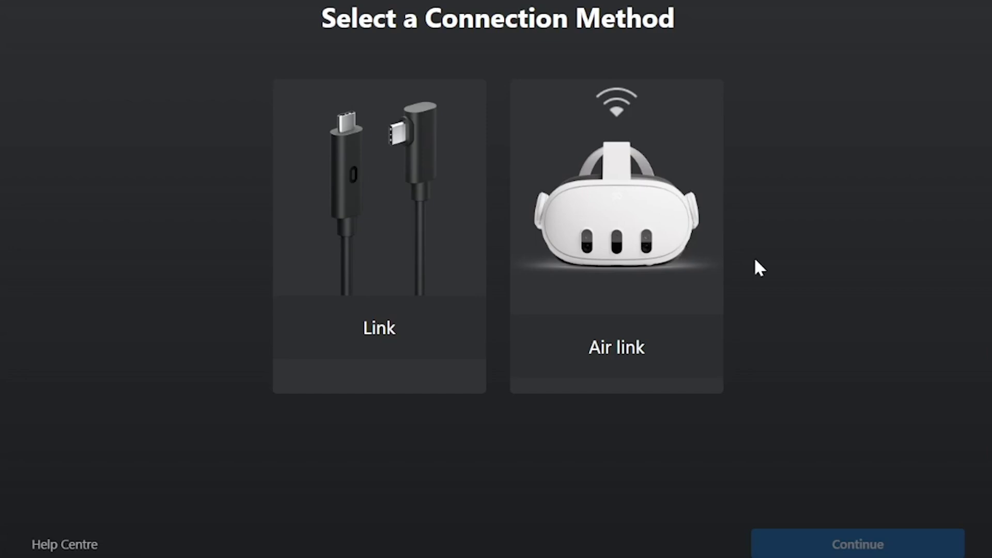
left_click(372, 230)
left_click(887, 540)
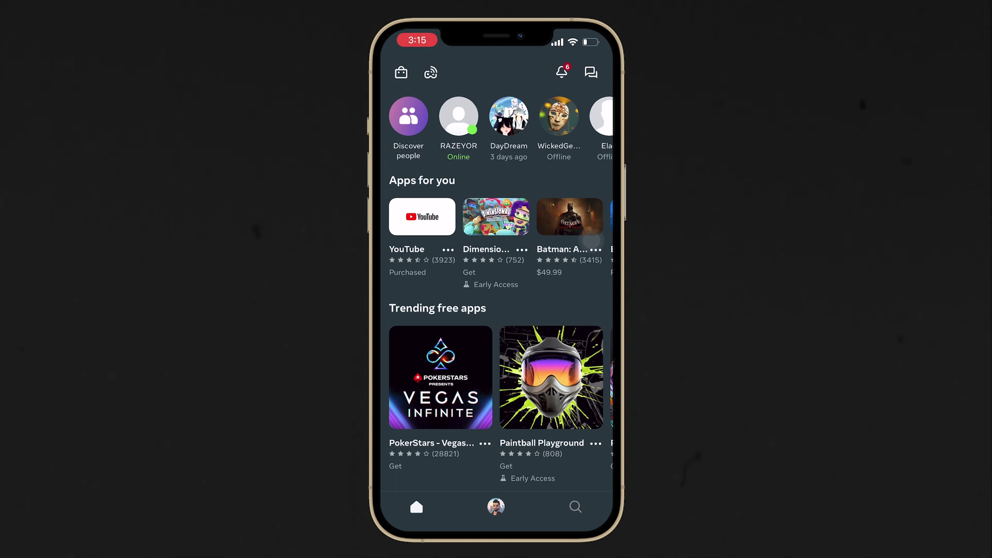
- Switch to the Meta Horizon mobile app and open the device management page listing the headsets
left_click(496, 506)
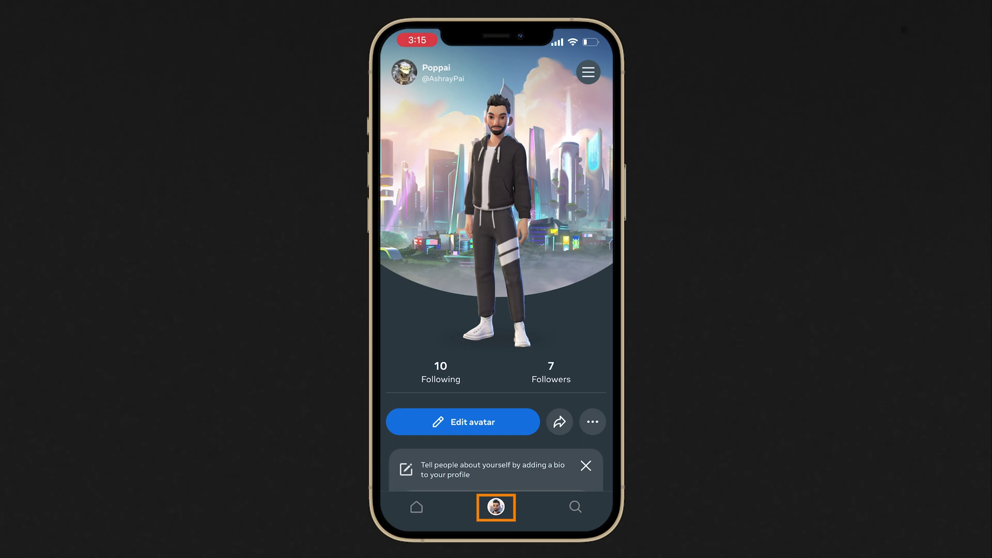
left_click(589, 73)
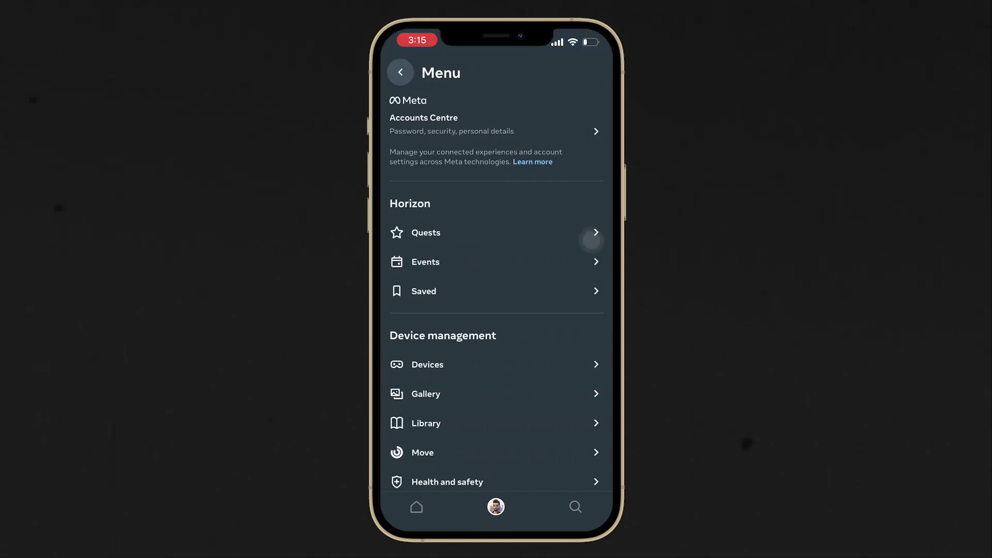
left_click(427, 364)
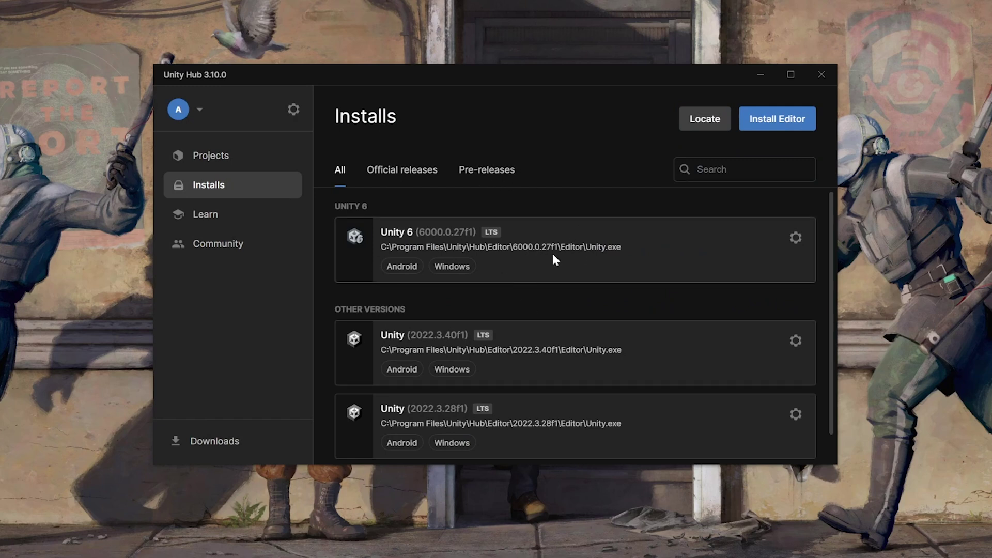
- Create a new Unity 6 (6000.0.27f1) project named HelloWorldVR from the 3D (Built-In Render Pipeline) template in Unity Hub
left_click(212, 156)
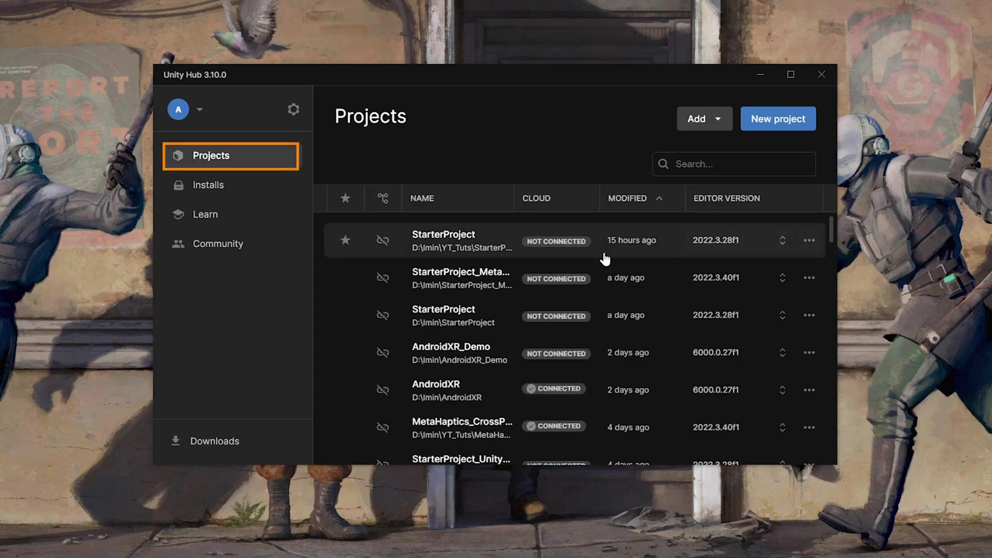
left_click(776, 121)
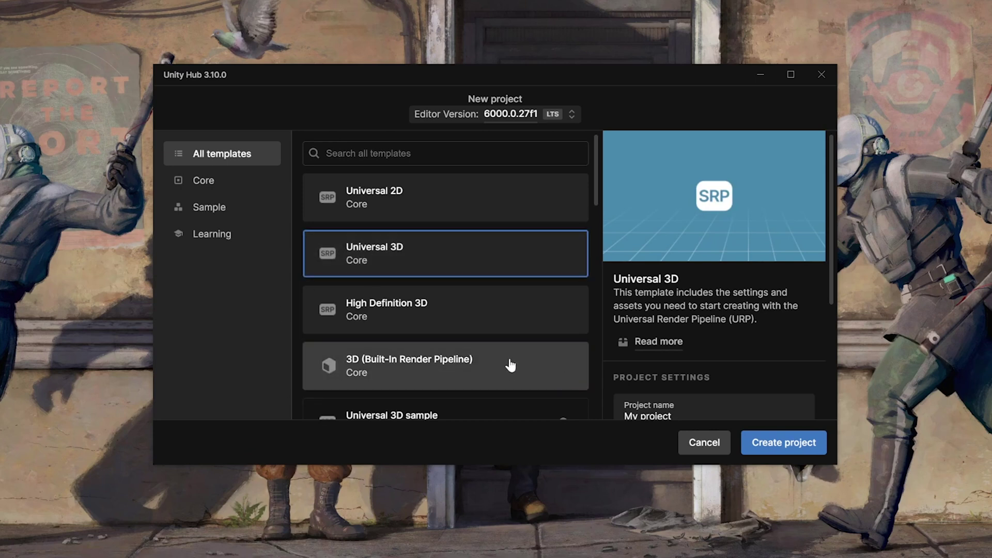
left_click(398, 357)
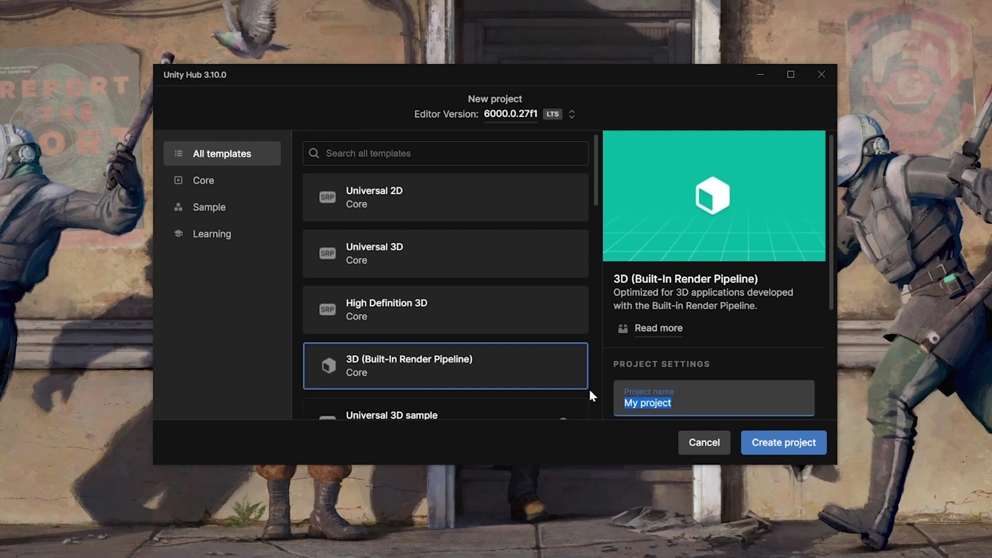
type("HelloWorldVR")
left_click(813, 447)
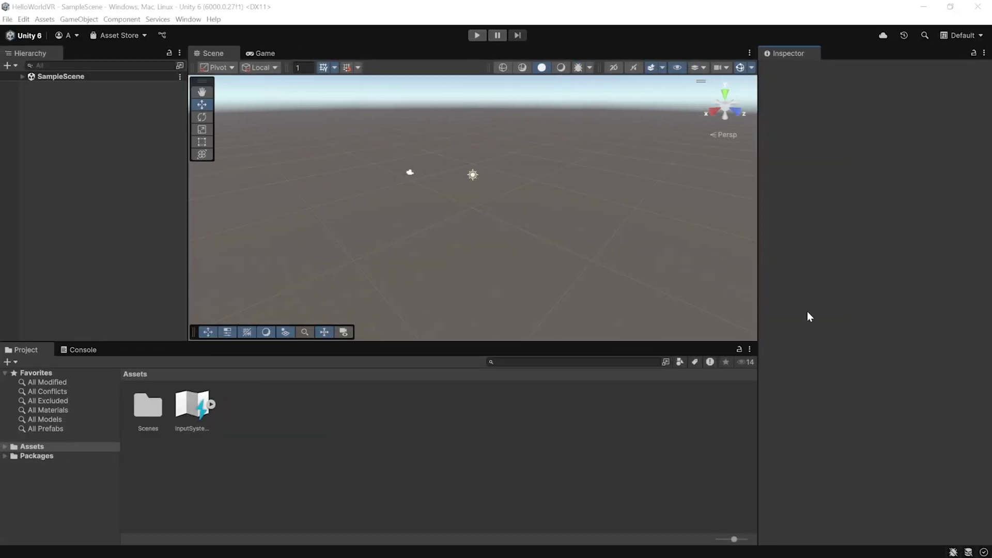
- Expand SampleScene and move the Main Camera back along the Z axis to a position of about -11.17
left_click(22, 77)
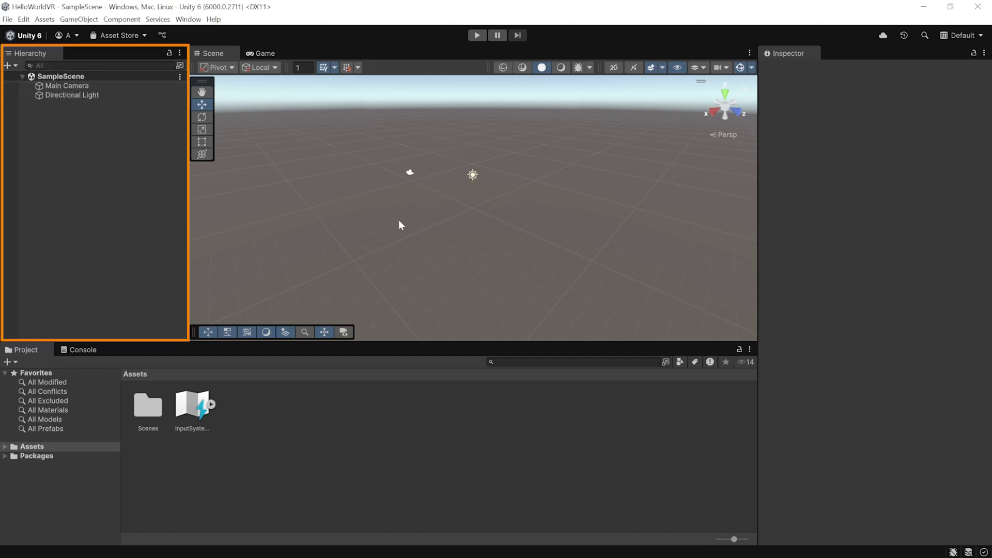
left_click(81, 95)
left_click(77, 87)
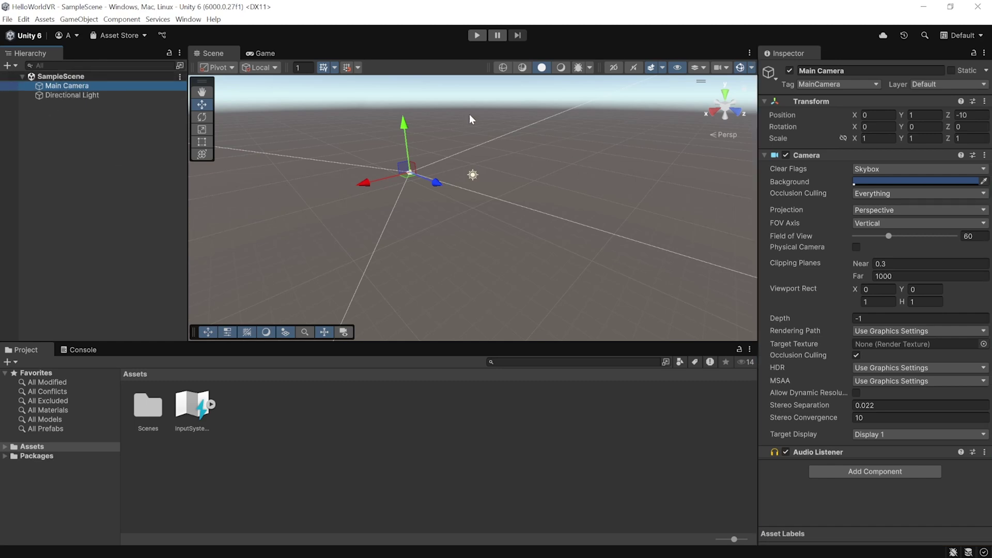
scroll(427, 181, "up", 5)
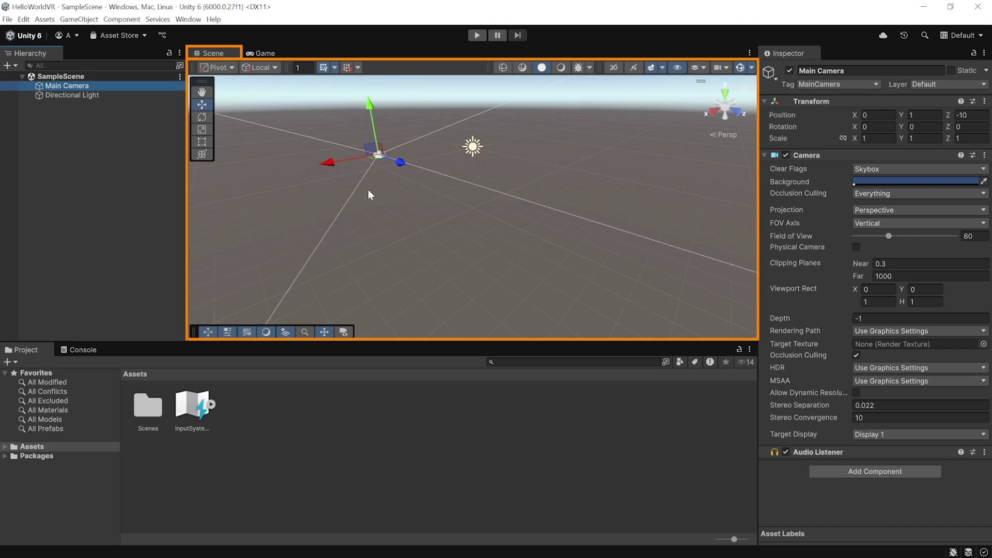
left_click_drag(401, 162, 393, 159)
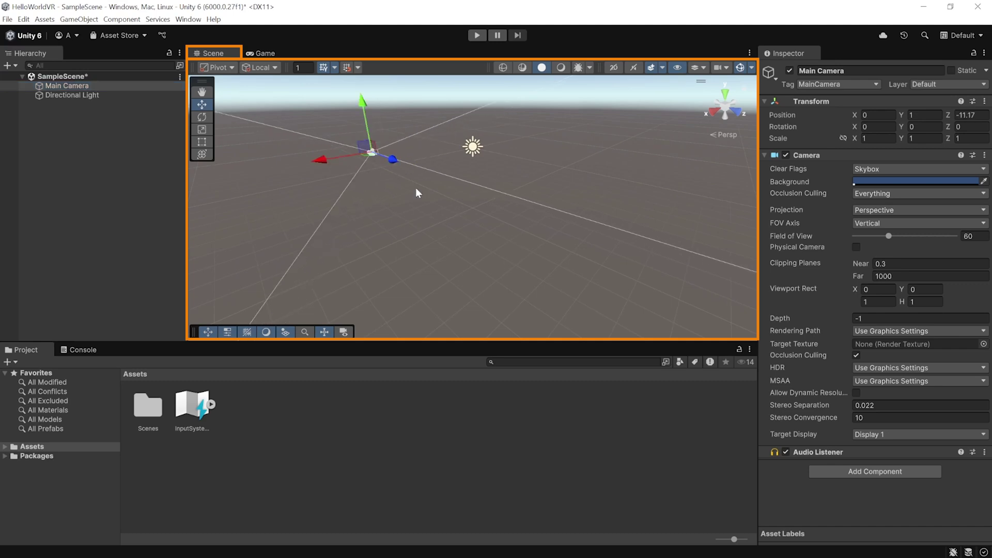
- Bring up the Game view and the Console, and rearrange the editor layout with the Game view below the Scene view
left_click(257, 52)
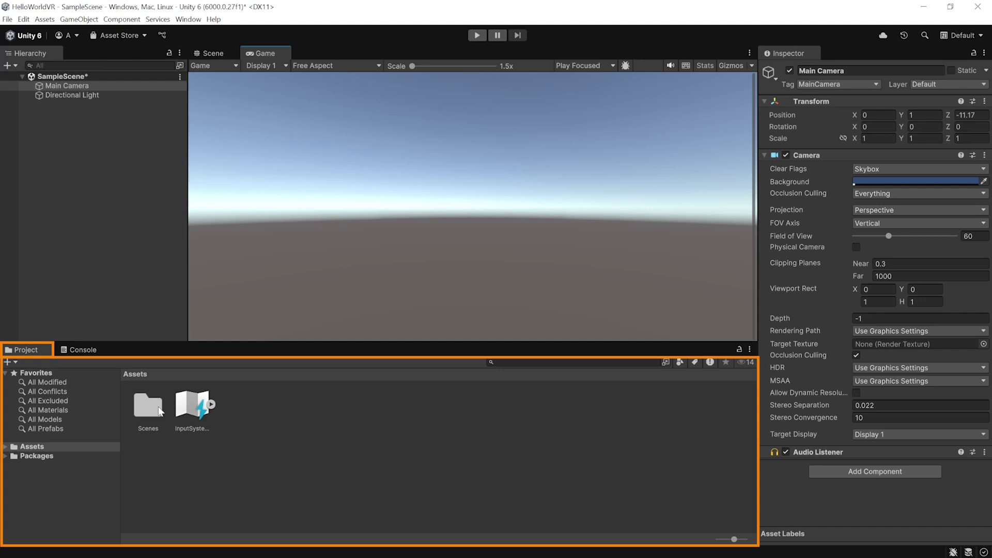
left_click(79, 349)
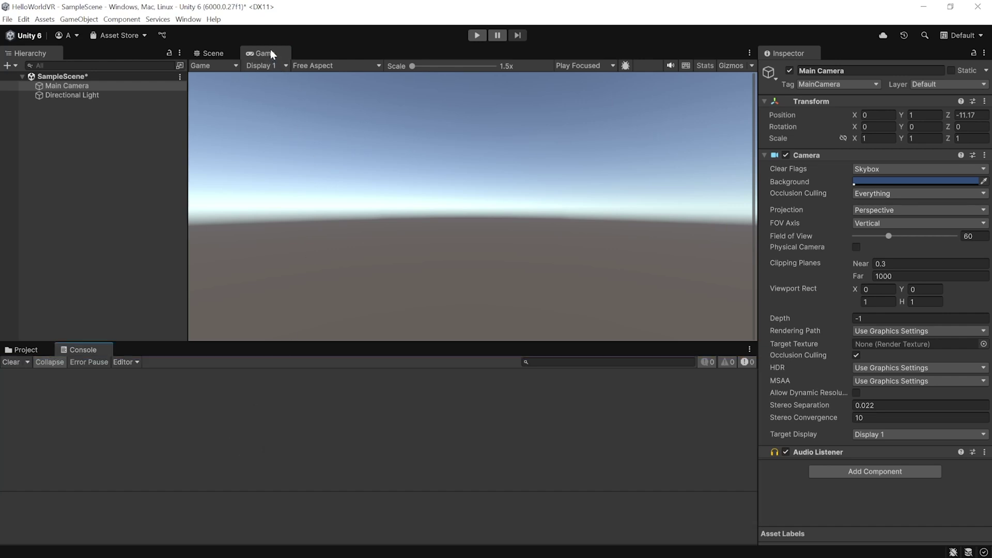
left_click_drag(271, 50, 656, 459)
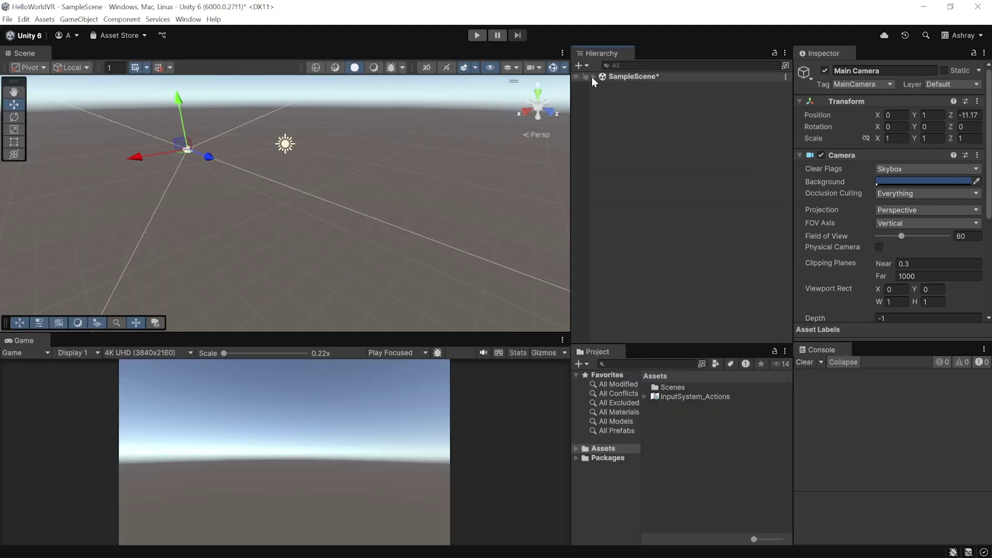
- Expand SampleScene, examine the Main Camera's components in the Inspector, and clear the selection
left_click(593, 76)
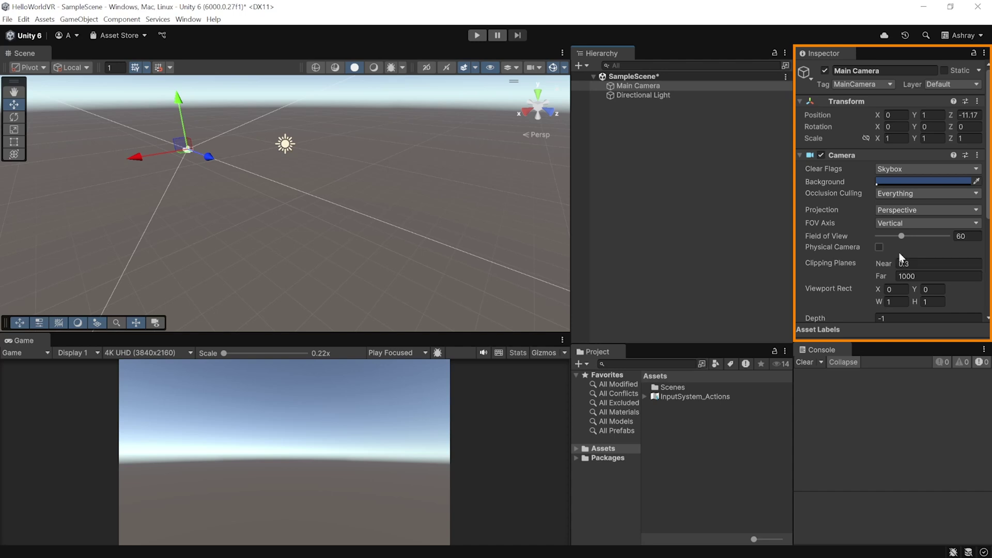
scroll(902, 257, "down", 5)
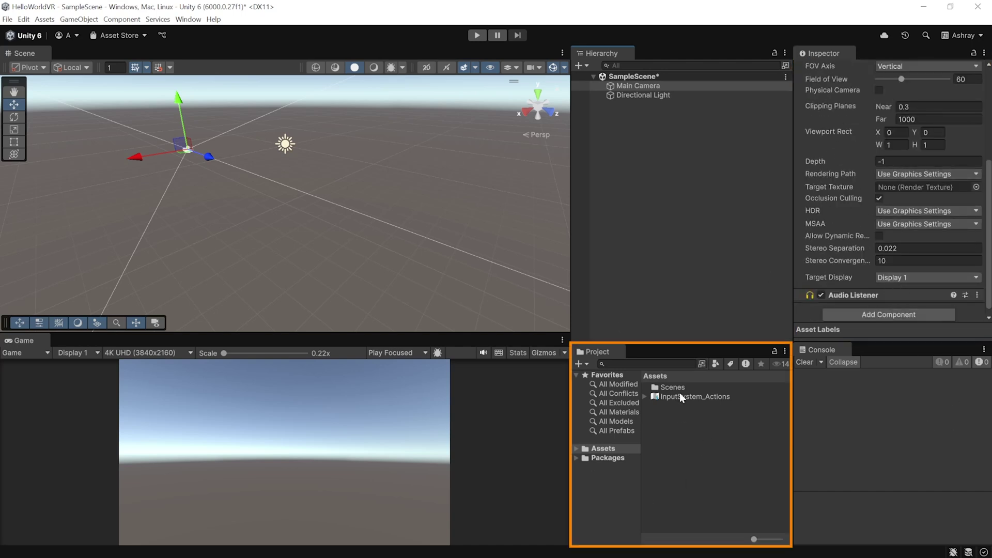
left_click(678, 415)
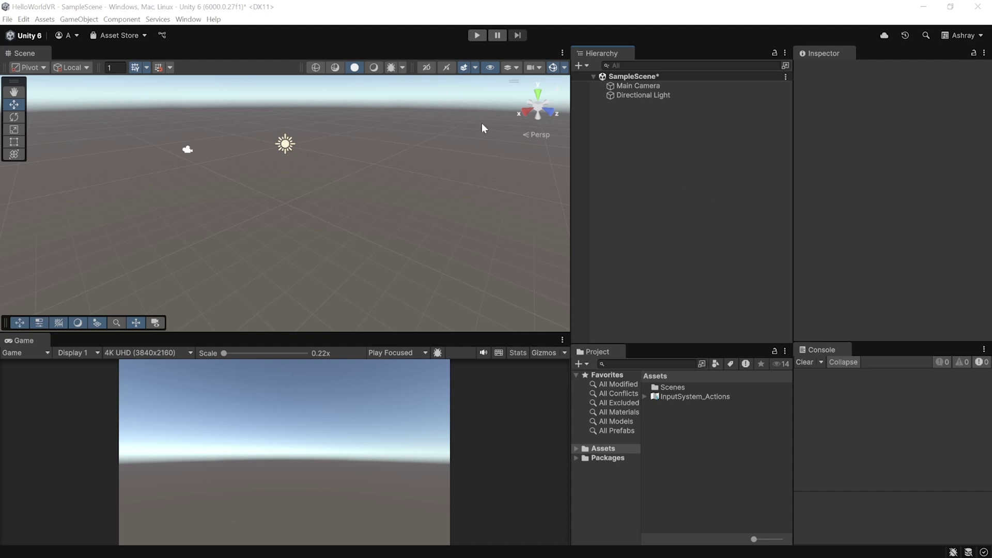
- Search the Unity Asset Store for "Meta SDK" and open the Meta XR All-in-One SDK in the Unity editor
left_click(187, 20)
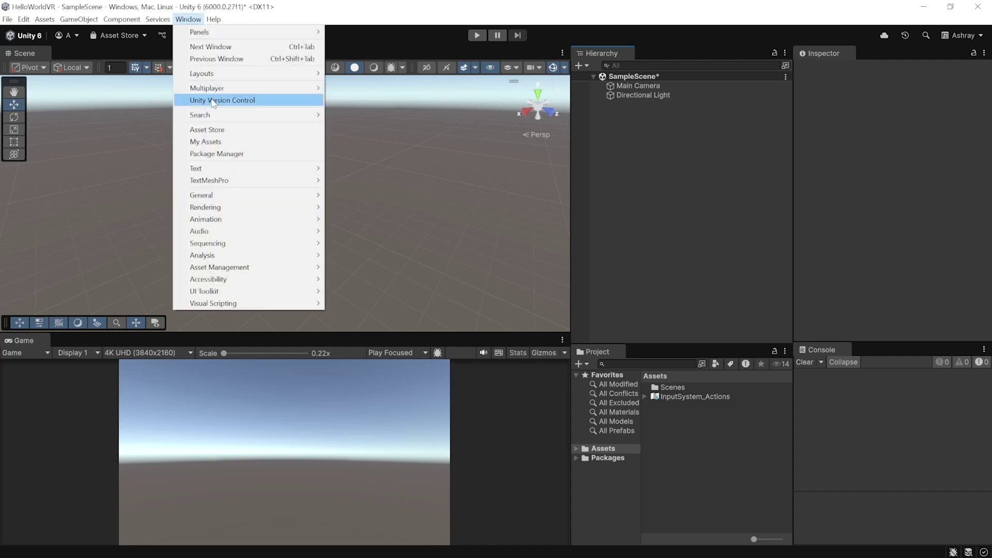
left_click(225, 129)
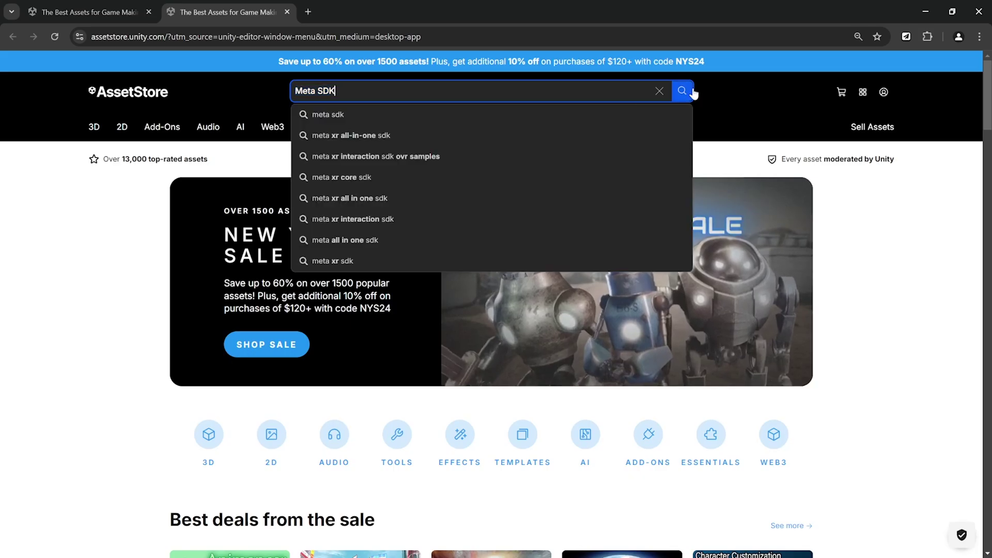
key("Return")
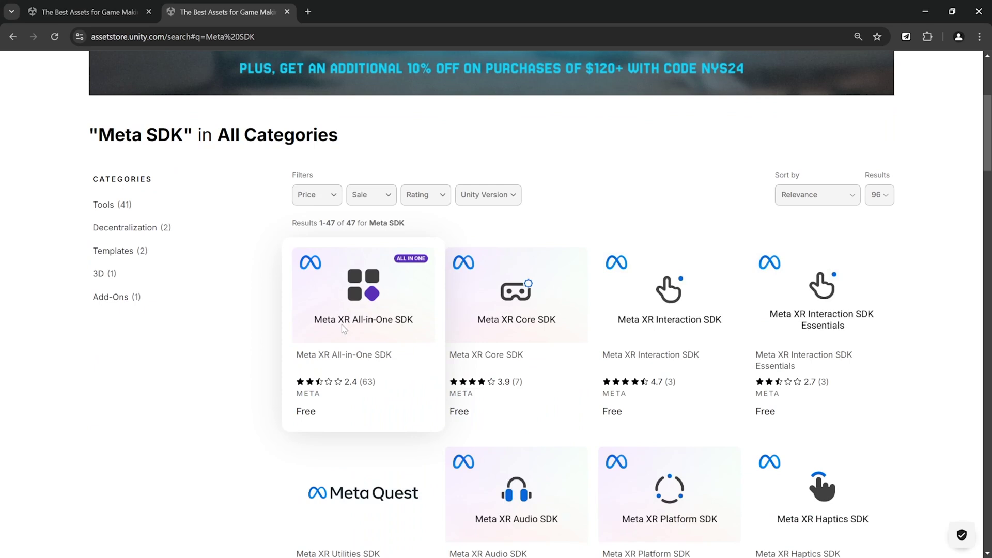
left_click(341, 329)
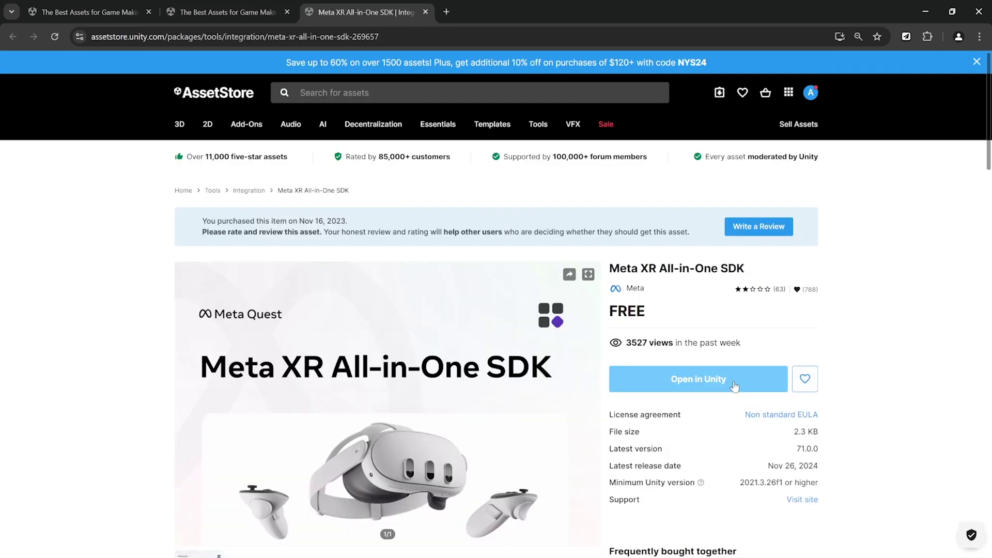
left_click(734, 387)
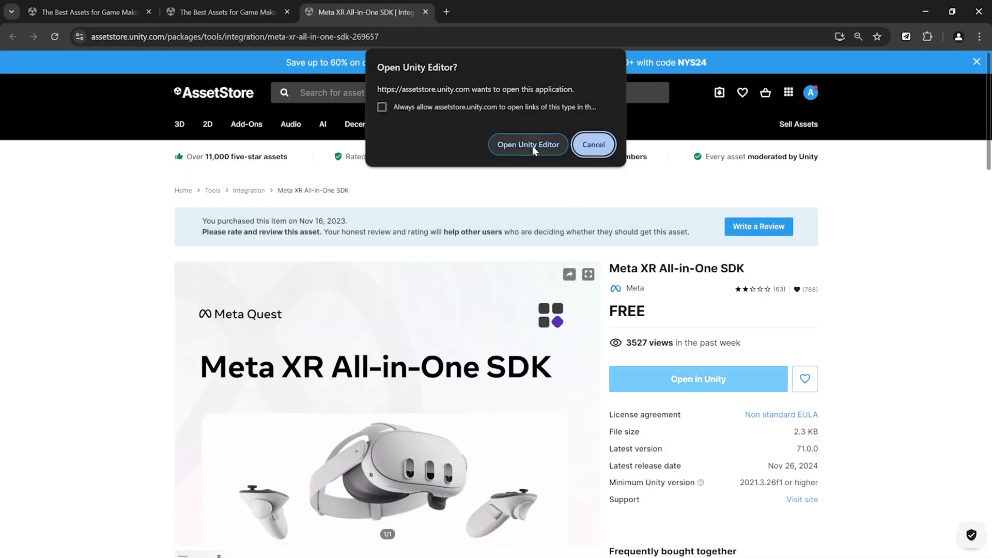
left_click(532, 146)
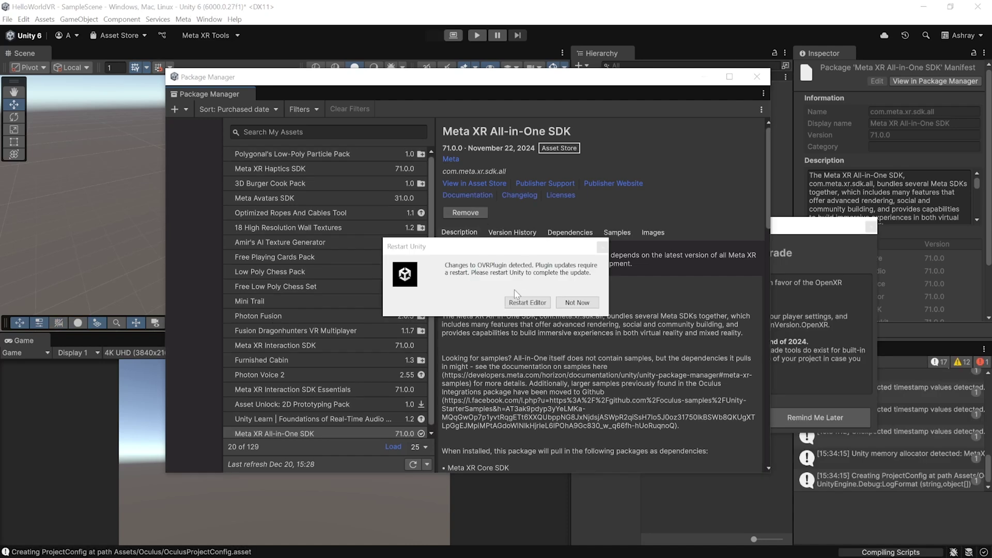
- Restart the editor for the OVRPlugin update, choose the OpenXR hand skeleton for new projects, and close the Package Manager
left_click(537, 304)
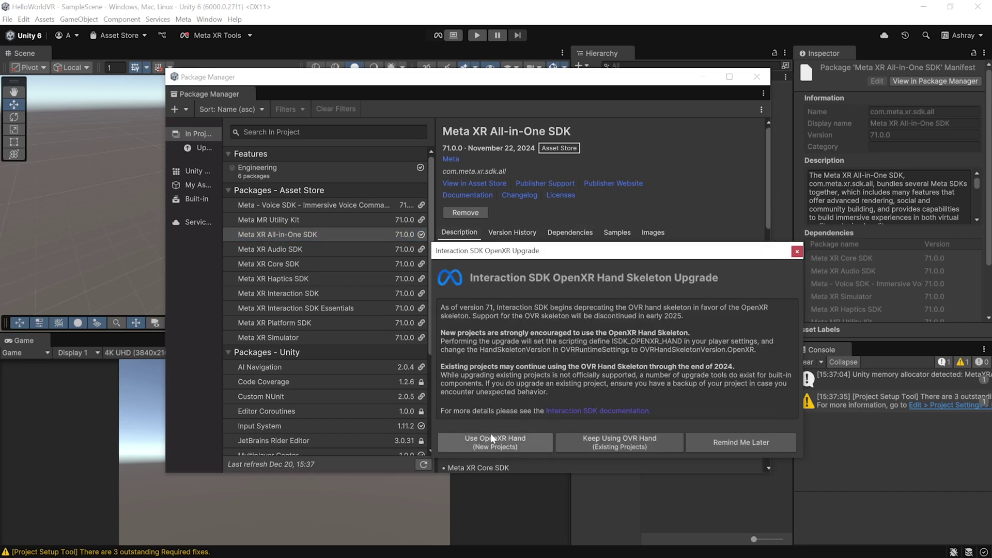
left_click(523, 448)
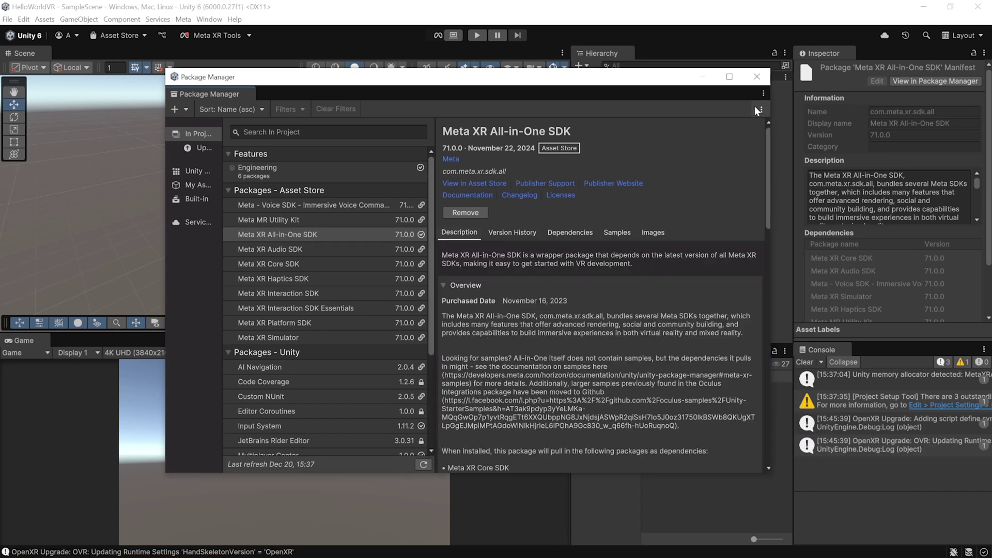
left_click(758, 78)
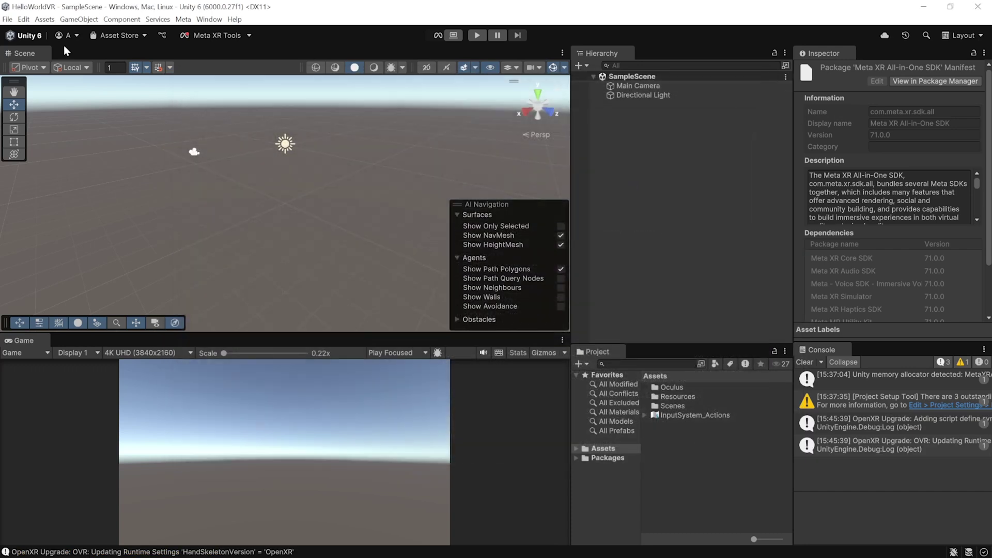
- Switch the project's build platform from Windows to Android in Build Profiles
left_click(7, 19)
left_click(54, 148)
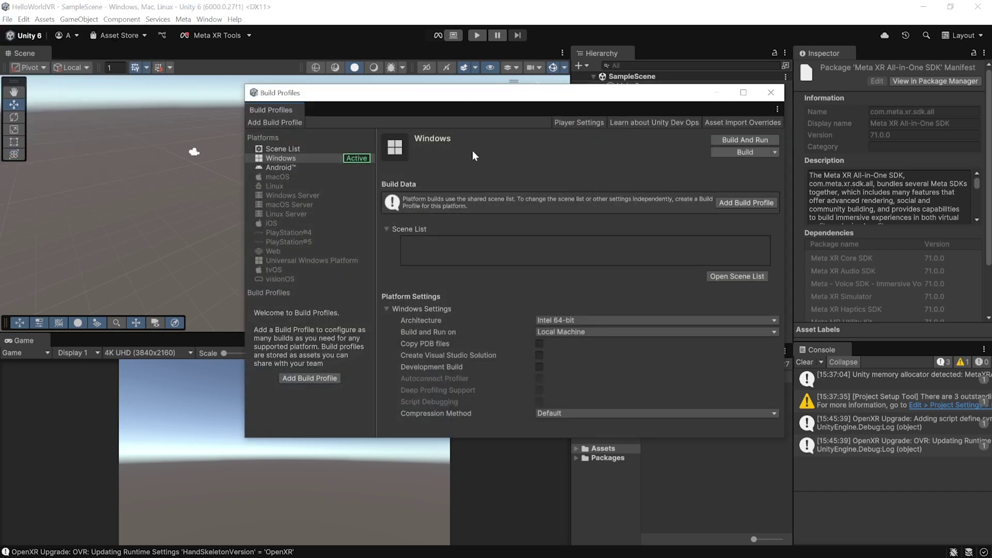
left_click(314, 158)
left_click(283, 168)
left_click(743, 141)
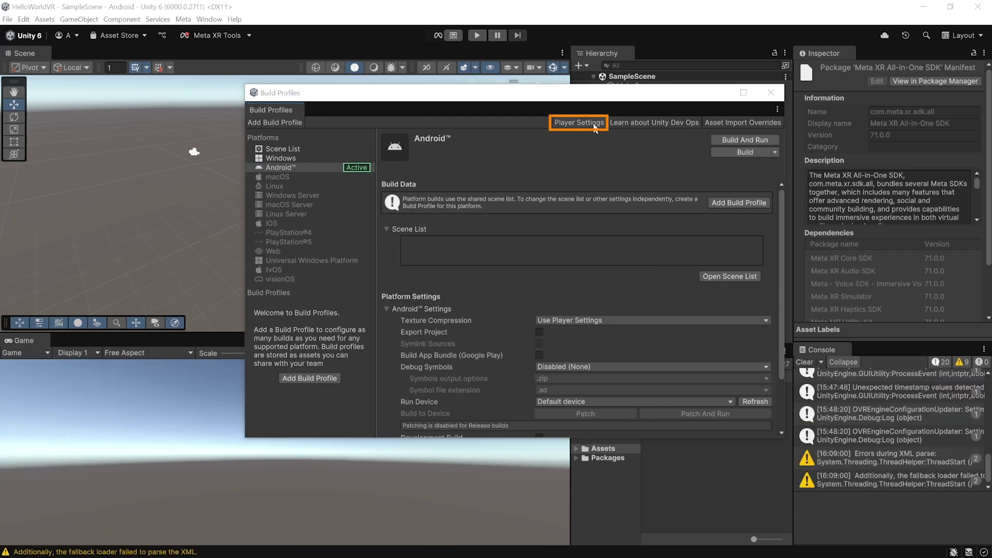
- Install XR Plug-in Management from the project settings and enable the Oculus plug-in provider for both Android and desktop
left_click(594, 125)
left_click(263, 402)
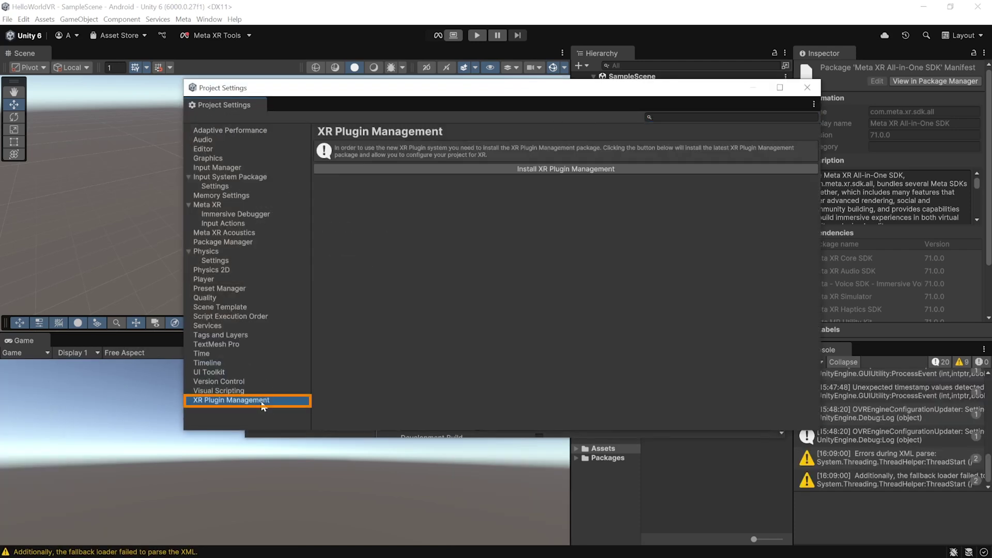
left_click(644, 169)
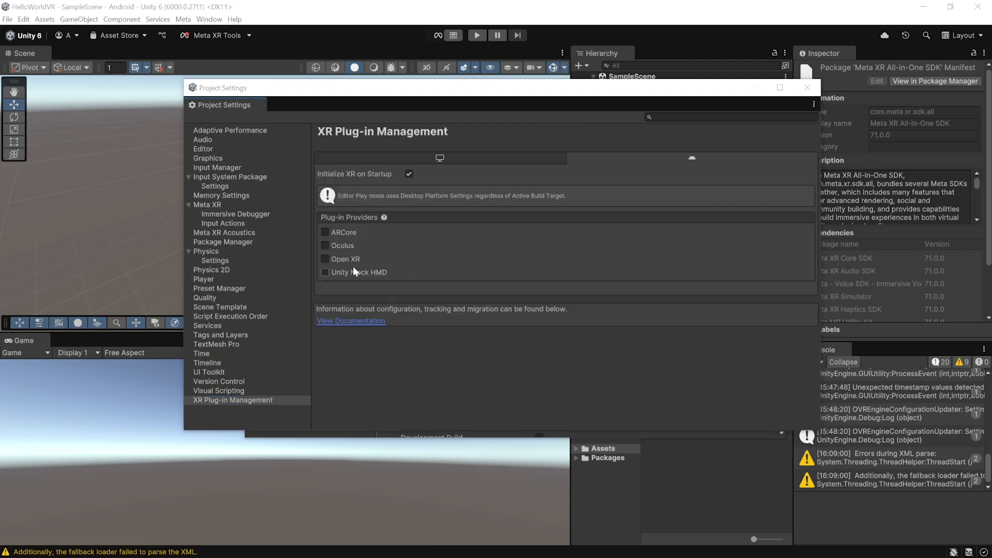
left_click(327, 247)
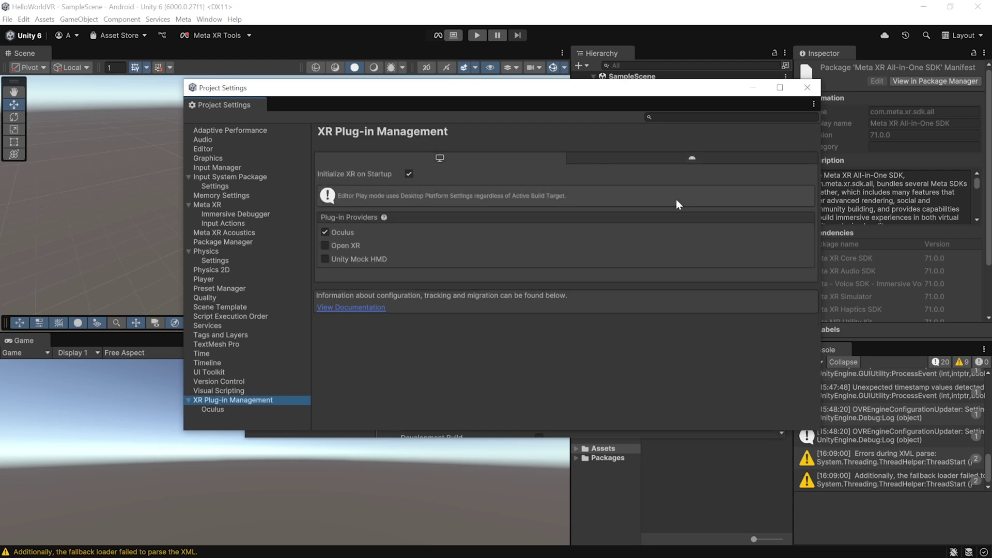
- Fix all outstanding issues and apply all recommended items for desktop in Meta XR's Project Setup Tool
left_click(210, 205)
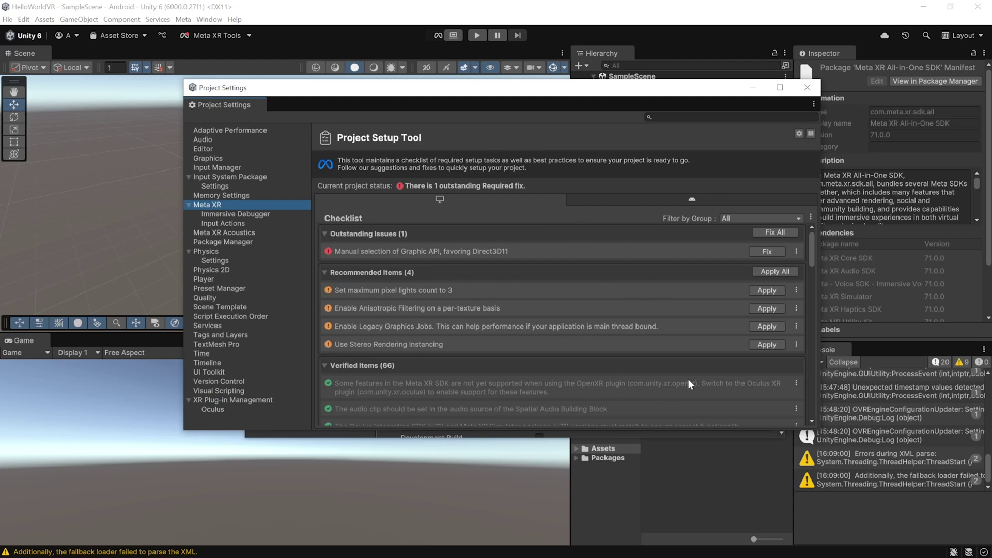
left_click(791, 230)
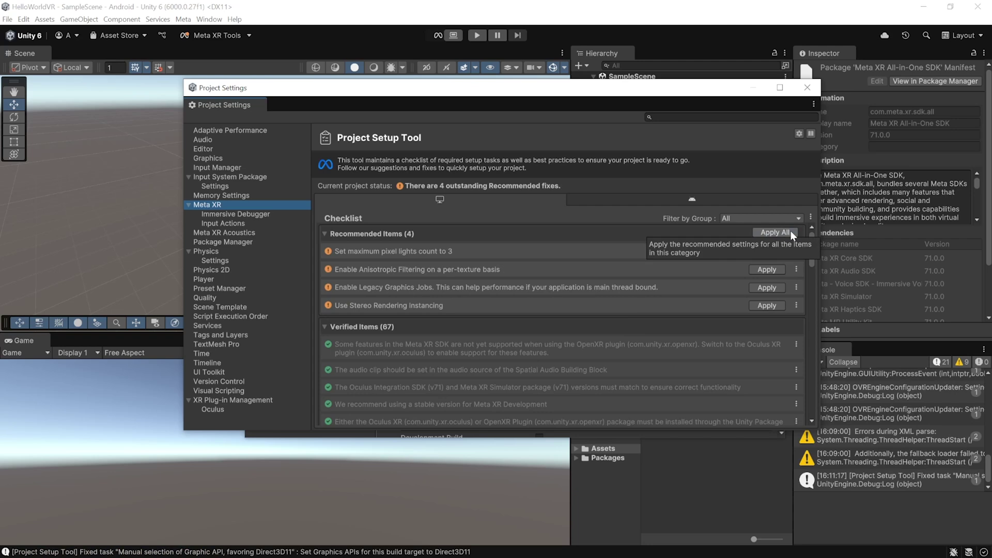
left_click(788, 232)
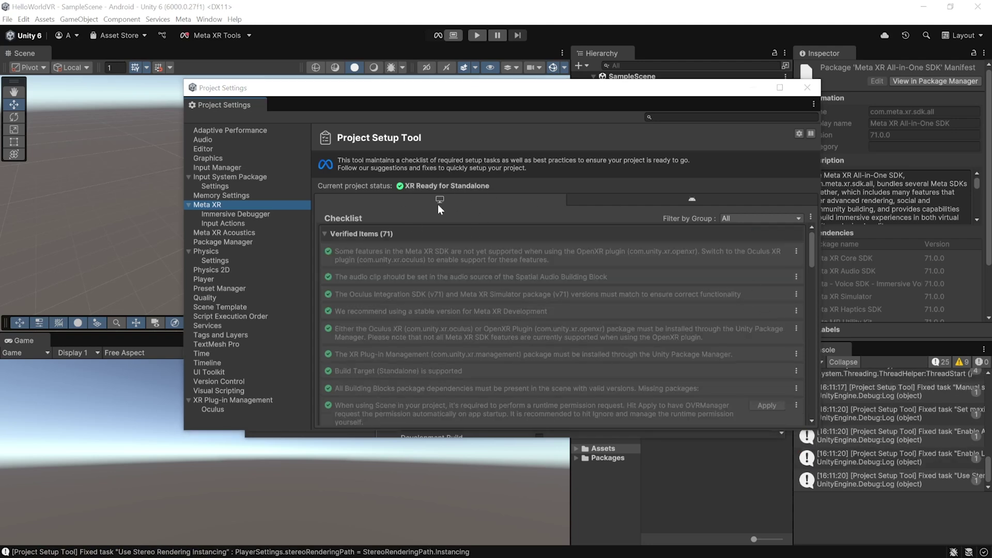
- Fix all outstanding issues and apply all recommended items for Android in the Project Setup Tool
left_click(681, 200)
left_click(775, 233)
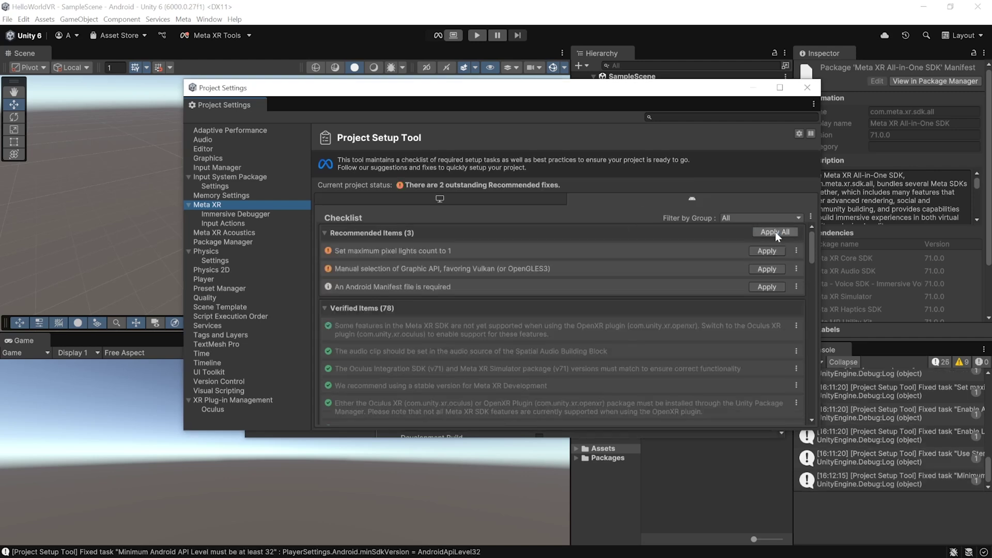
left_click(784, 232)
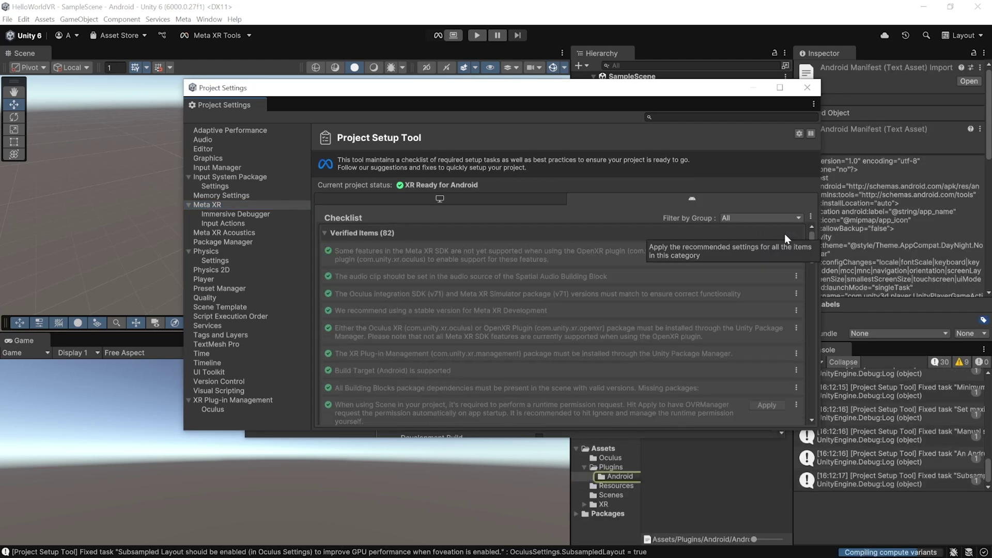
- Set the company name to IMIN in the Player settings and toggle Override Default Package Name off and back on
left_click(208, 279)
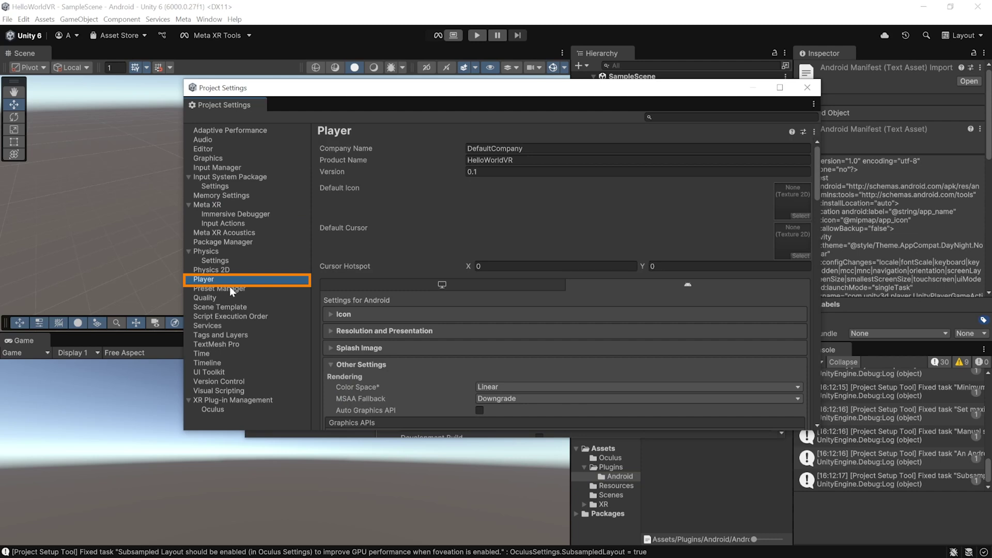
left_click(528, 149)
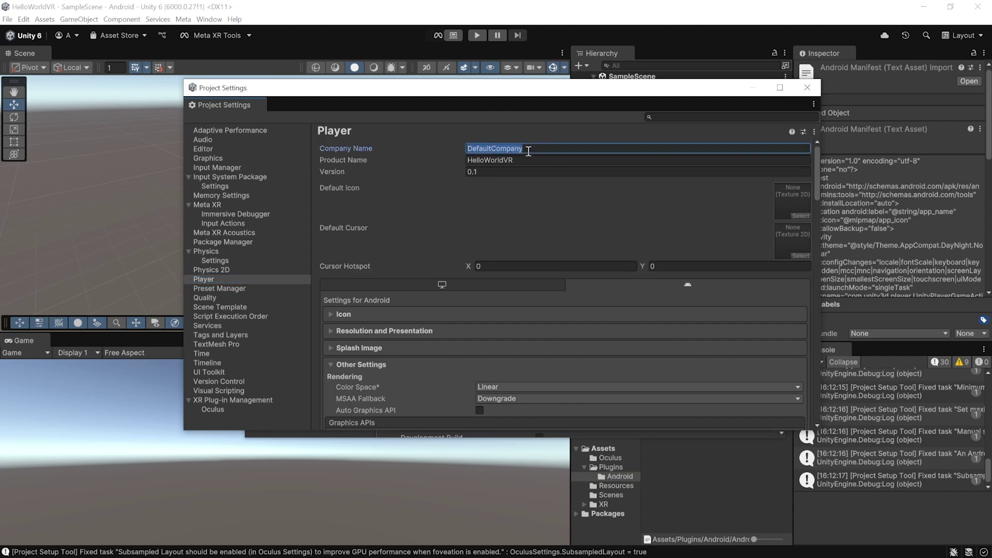
scroll(567, 236, "down", 15)
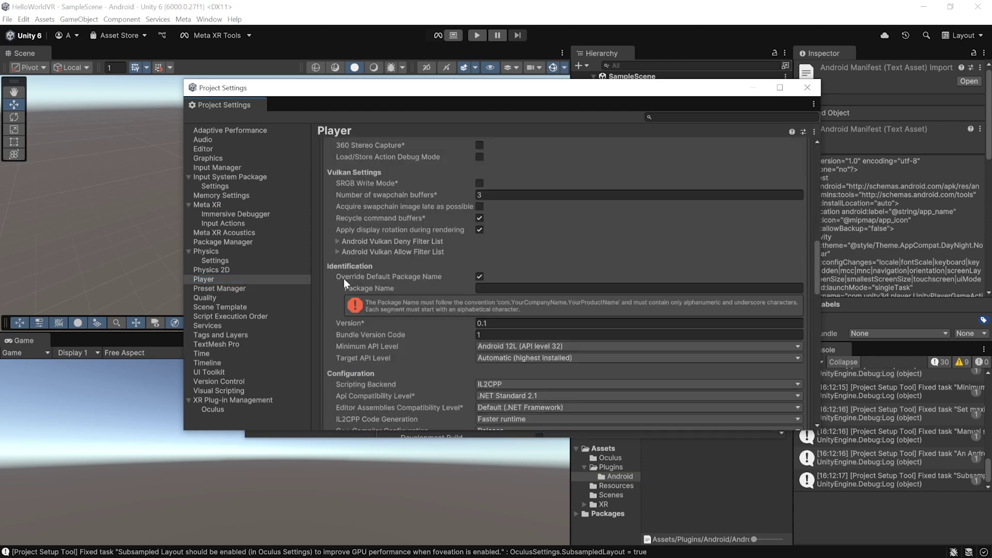
left_click(478, 277)
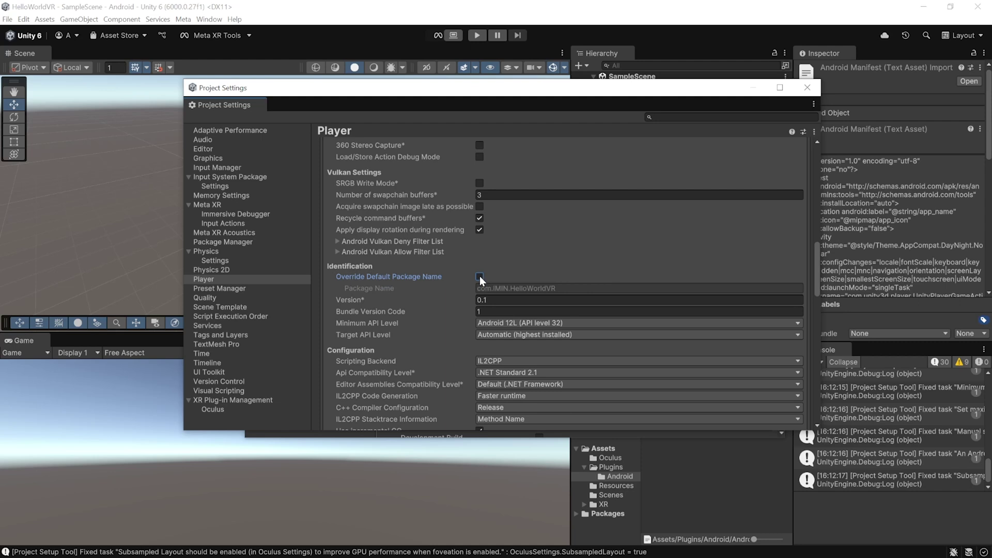
left_click(480, 276)
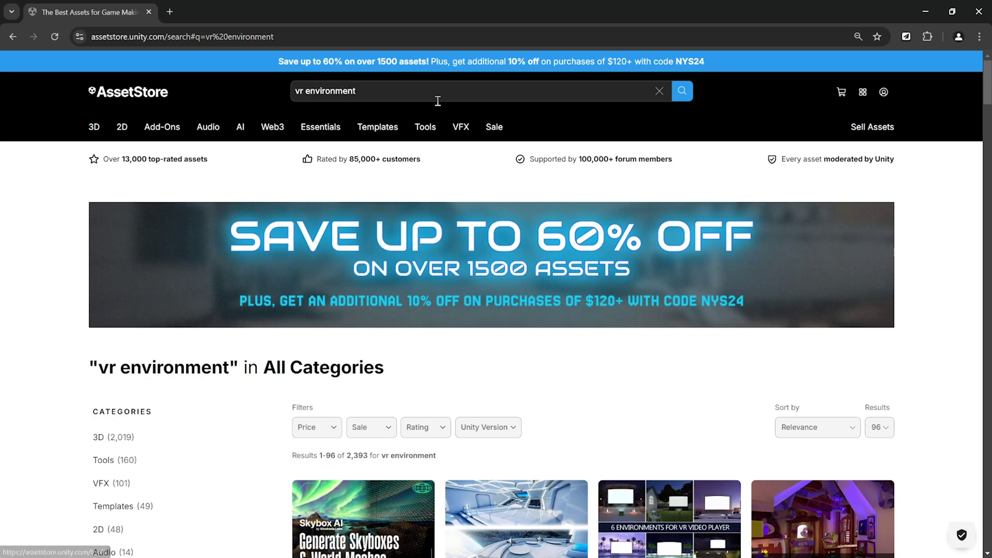
- Browse the Asset Store results for "vr environment" and return to the Unity editor
scroll(920, 310, "down", 5)
scroll(920, 300, "down", 7)
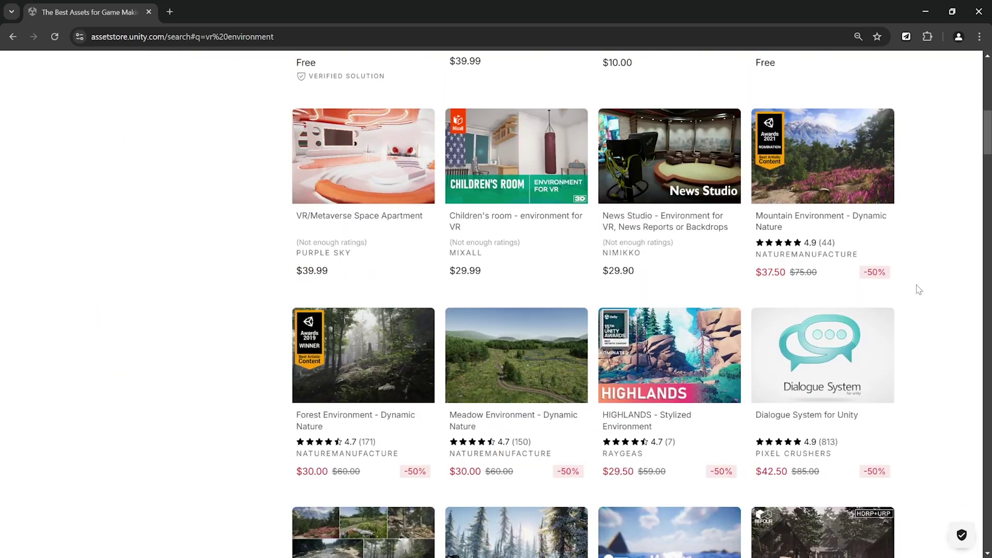
scroll(919, 290, "down", 10)
scroll(920, 288, "down", 5)
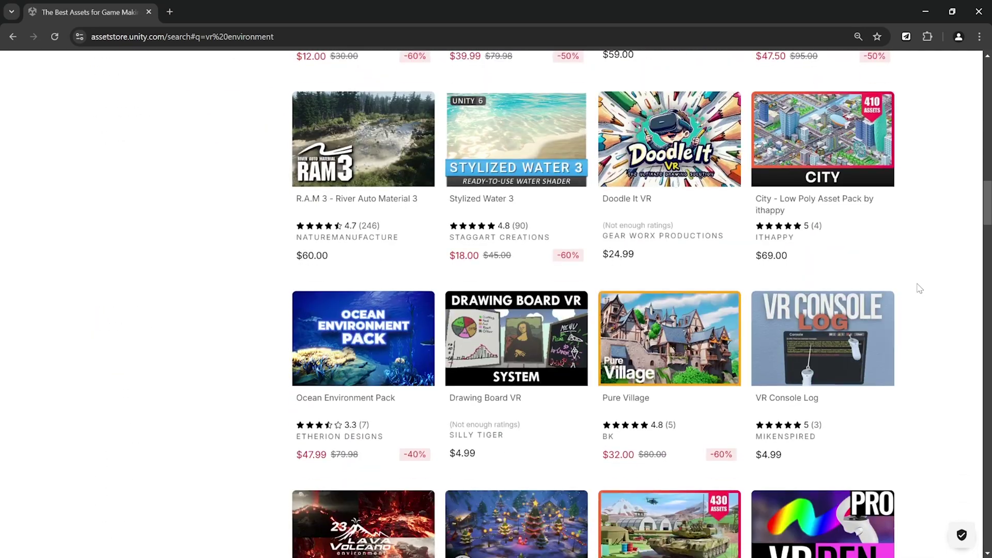
scroll(918, 288, "down", 3)
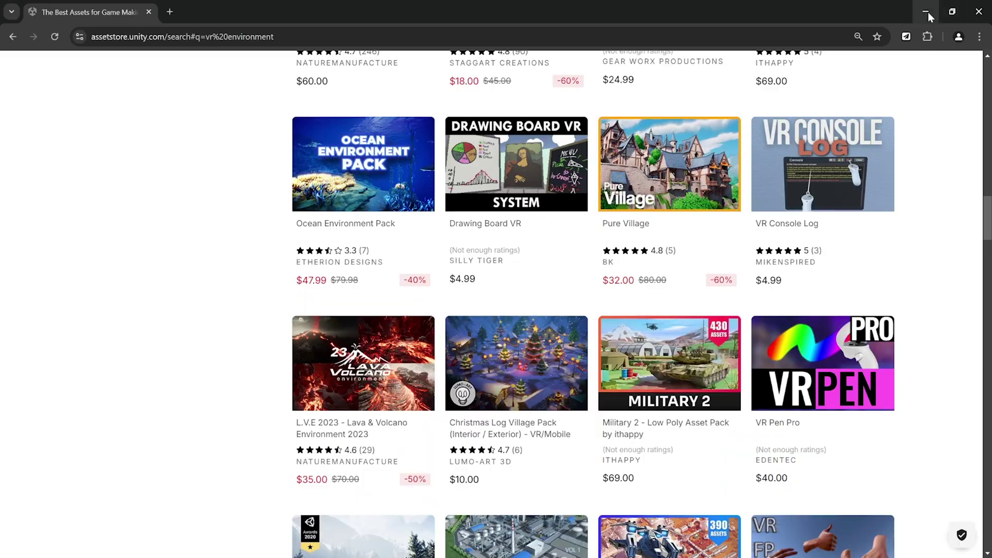
left_click(926, 12)
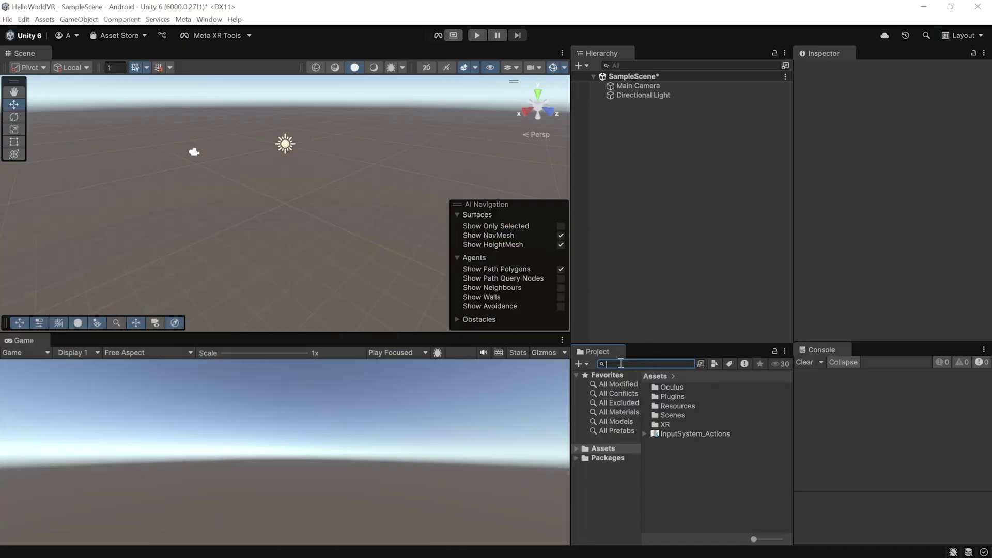
- Search the project for "large r", add the LargeRoom prefab to SampleScene, and import TMP Essentials
type("large r")
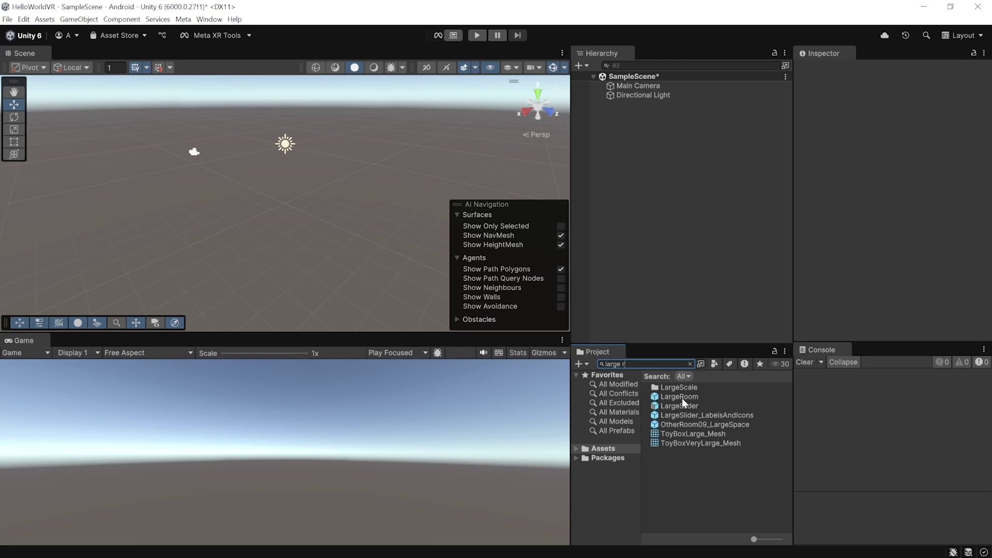
left_click_drag(682, 401, 648, 221)
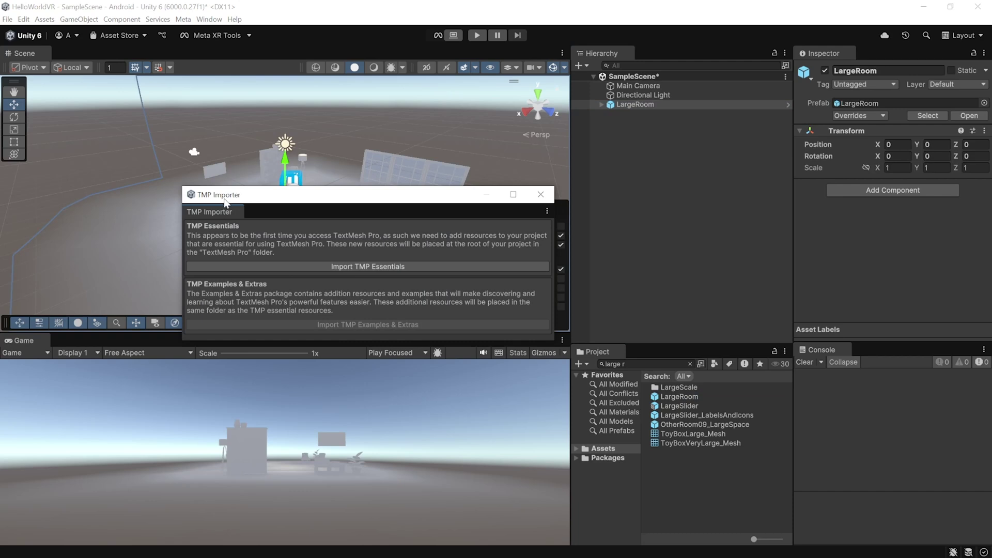
left_click(439, 268)
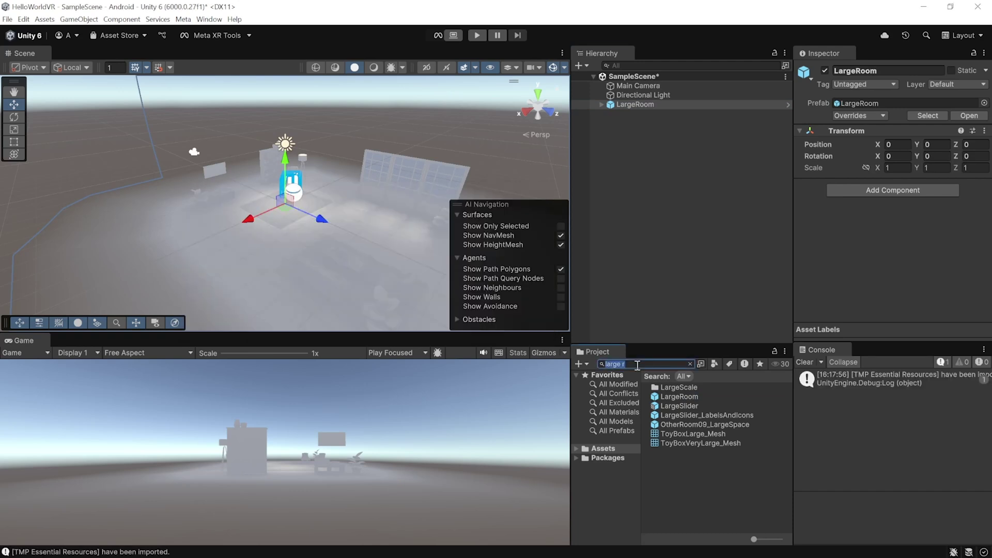
- Search the project for "sky" and apply the SkyboxGradient material to the scene's sky
type("sky")
left_click(678, 453)
left_click_drag(677, 449, 98, 104)
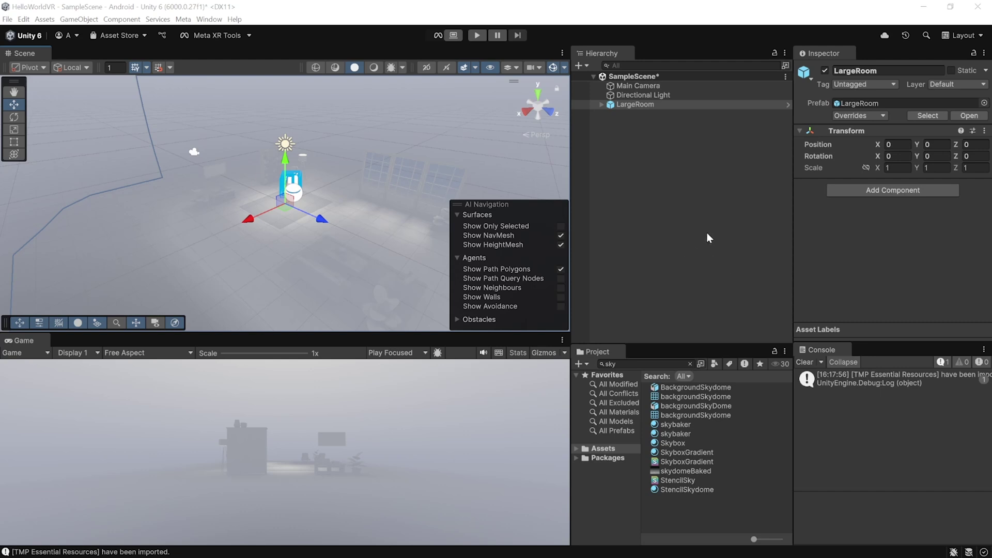
- Open the Meta Building Blocks library and add the Camera Rig block to the scene
left_click(183, 19)
mouse_move(186, 46)
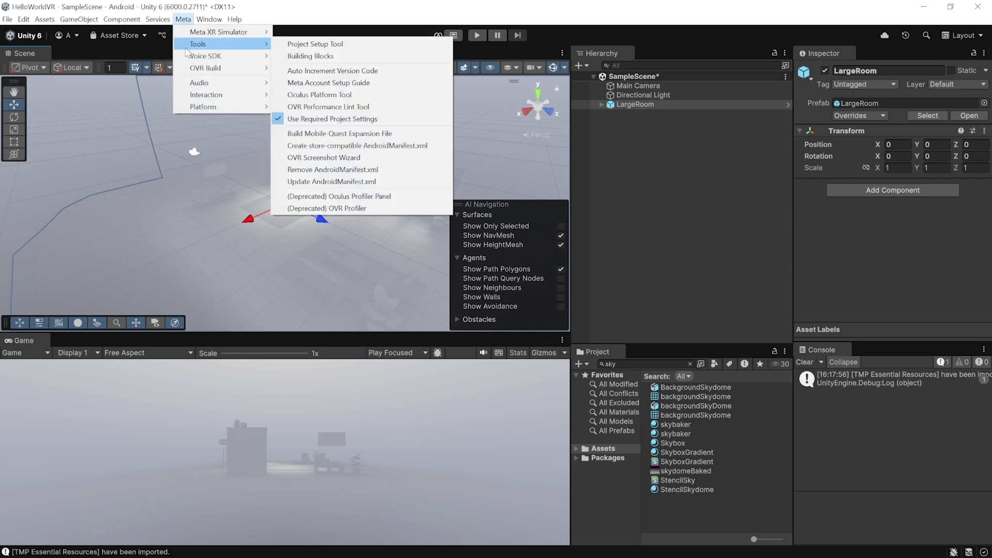
left_click(310, 56)
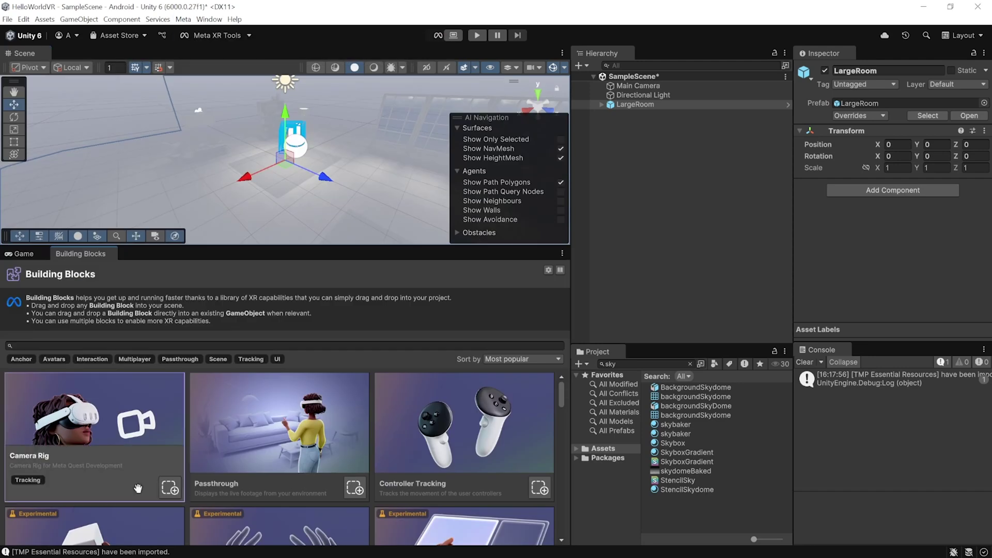
left_click(170, 488)
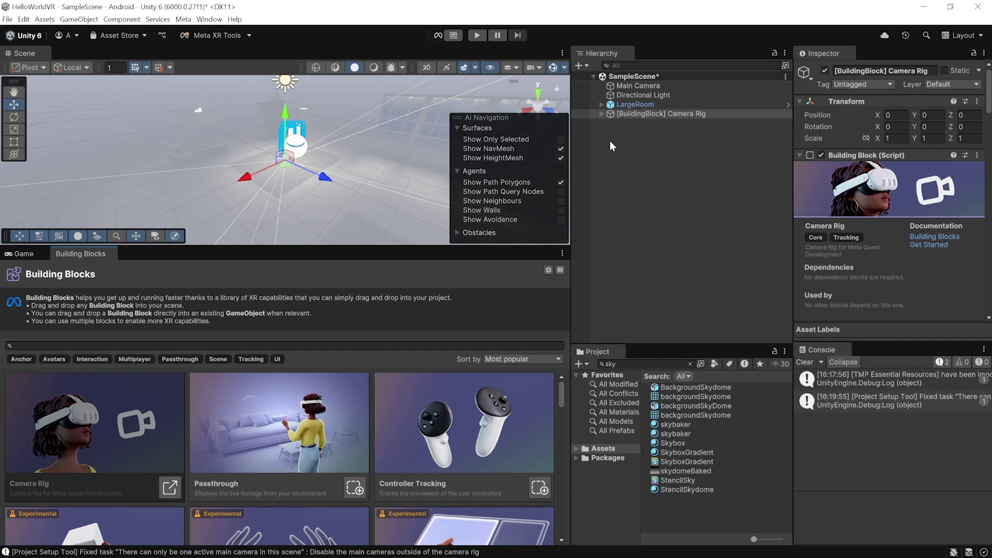
- Set Hand Tracking Support to Controllers And Hands in the Camera Rig's OVR Manager and review the remaining Quest Features
scroll(883, 190, "down", 5)
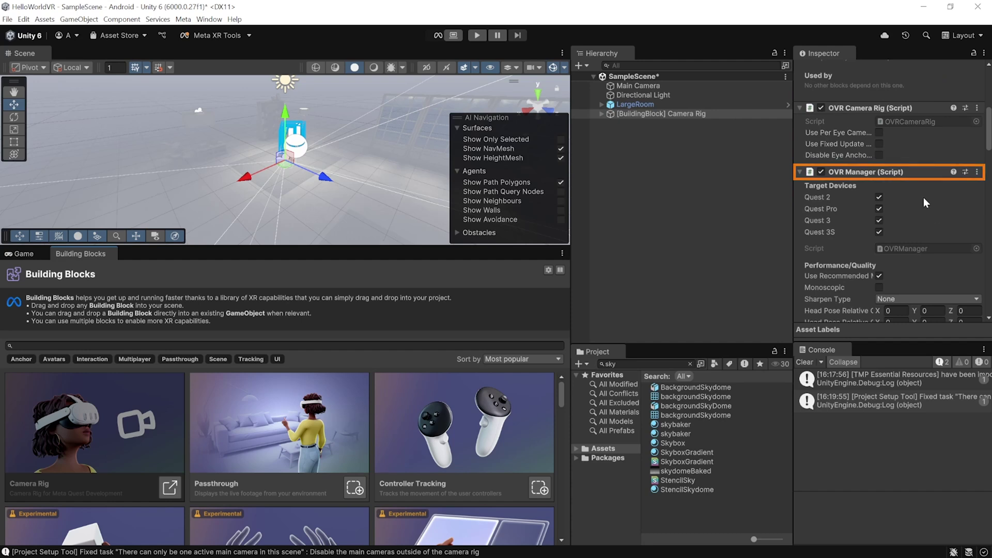
scroll(923, 198, "down", 3)
scroll(935, 190, "down", 8)
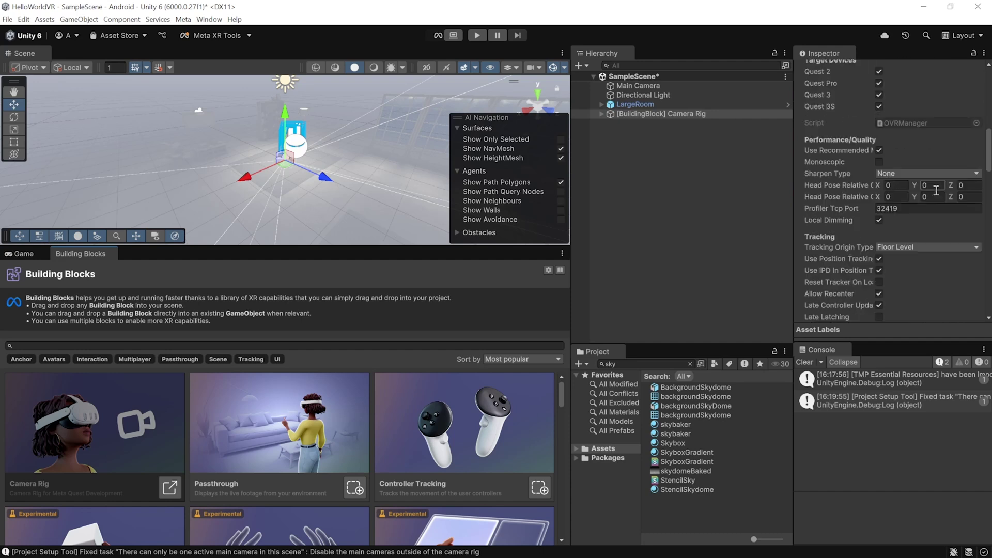
scroll(930, 237, "down", 5)
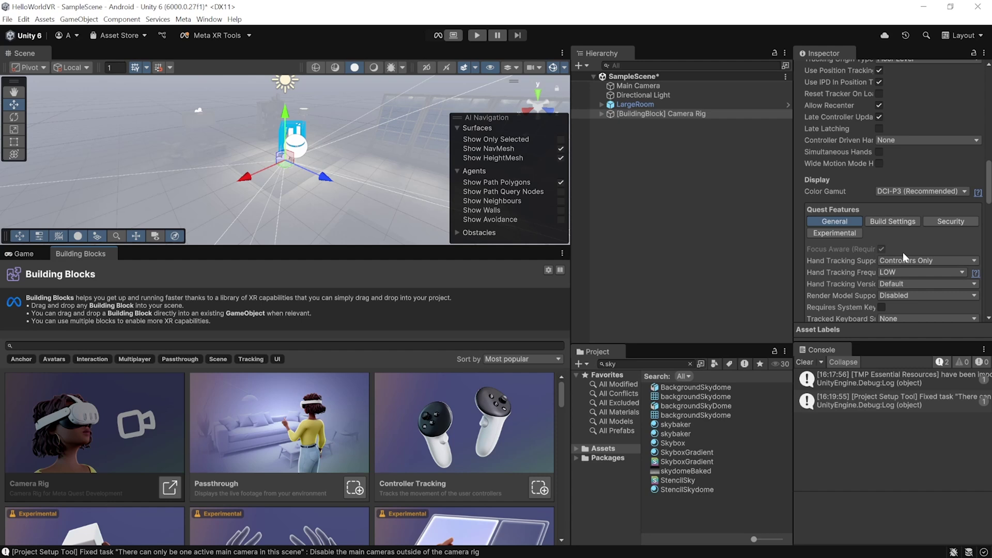
left_click(945, 260)
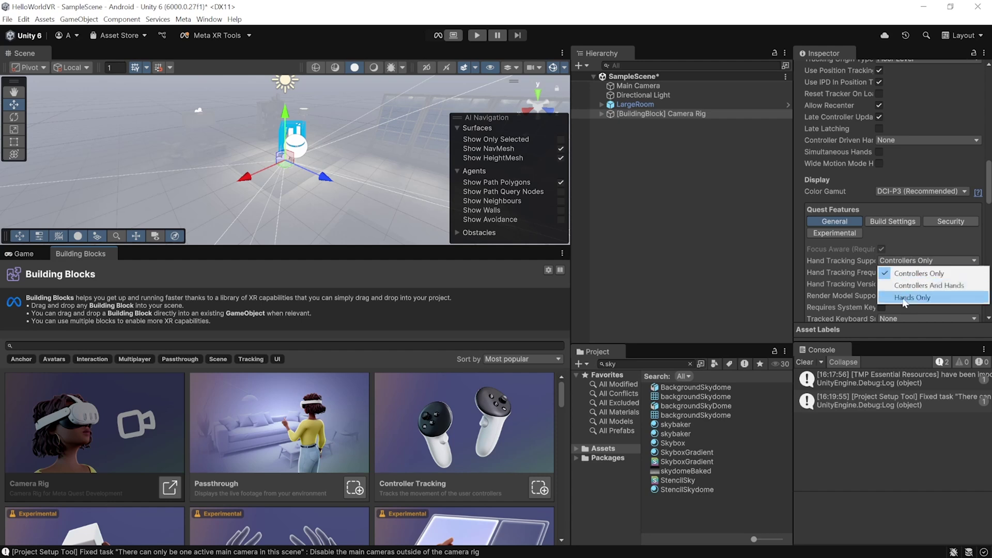
left_click(951, 287)
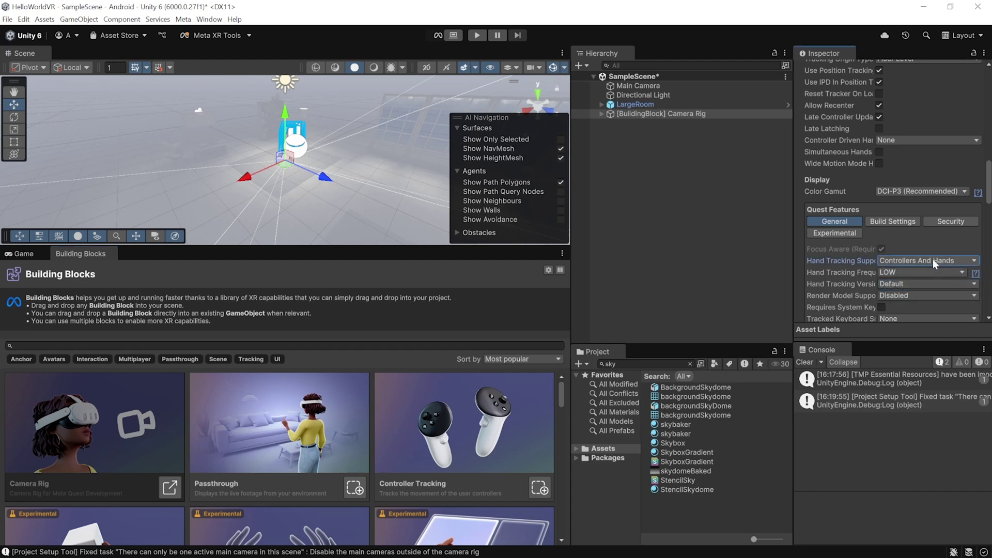
scroll(932, 259, "down", 3)
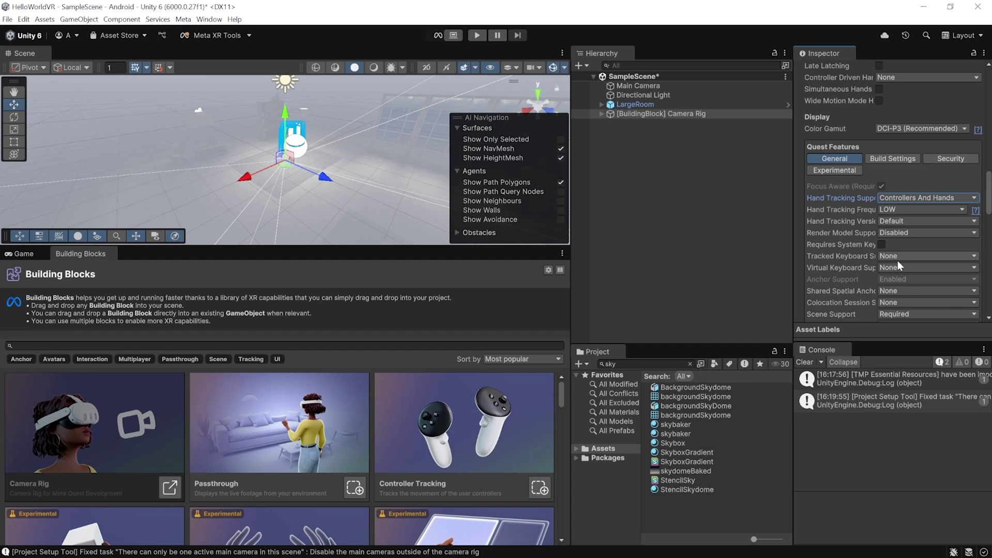
scroll(923, 269, "down", 3)
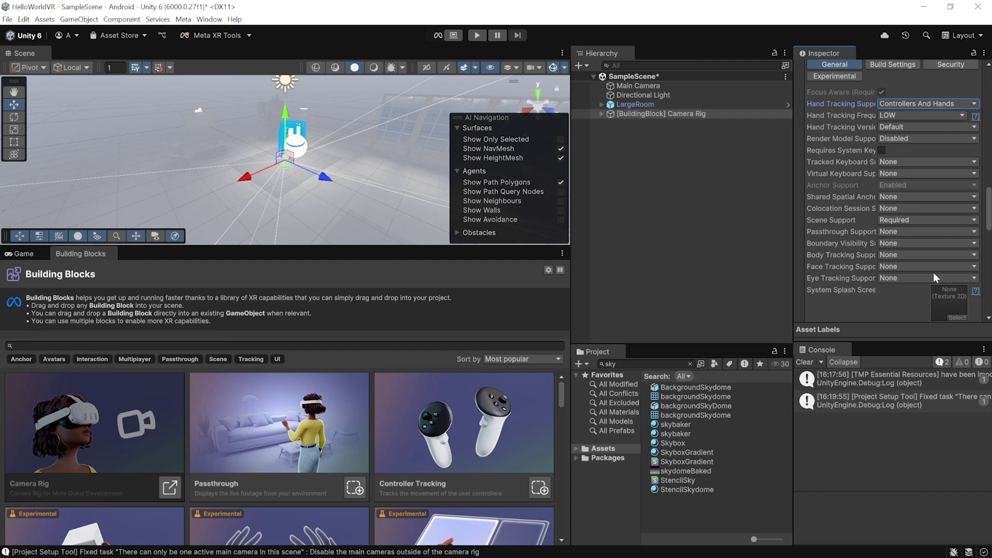
- Expand the Camera Rig's hand anchors, add the Controller Tracking block, and inspect the left controller's OVR Controller Helper and child models
left_click(601, 114)
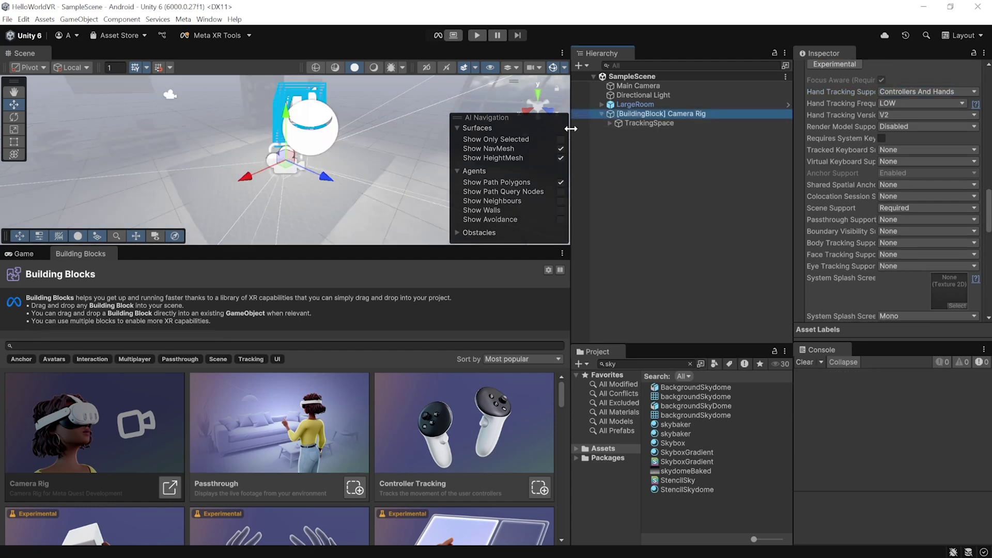
left_click(609, 123)
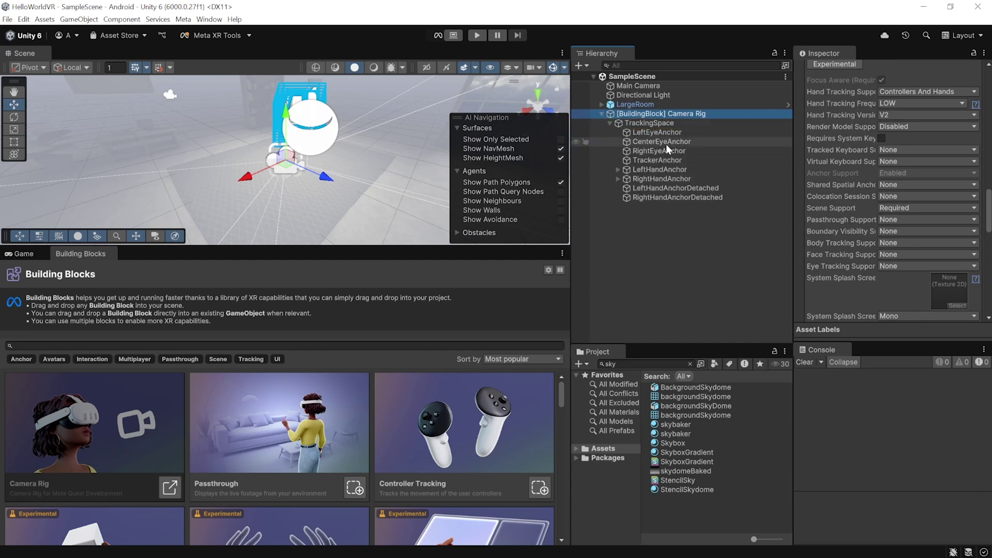
left_click(618, 170)
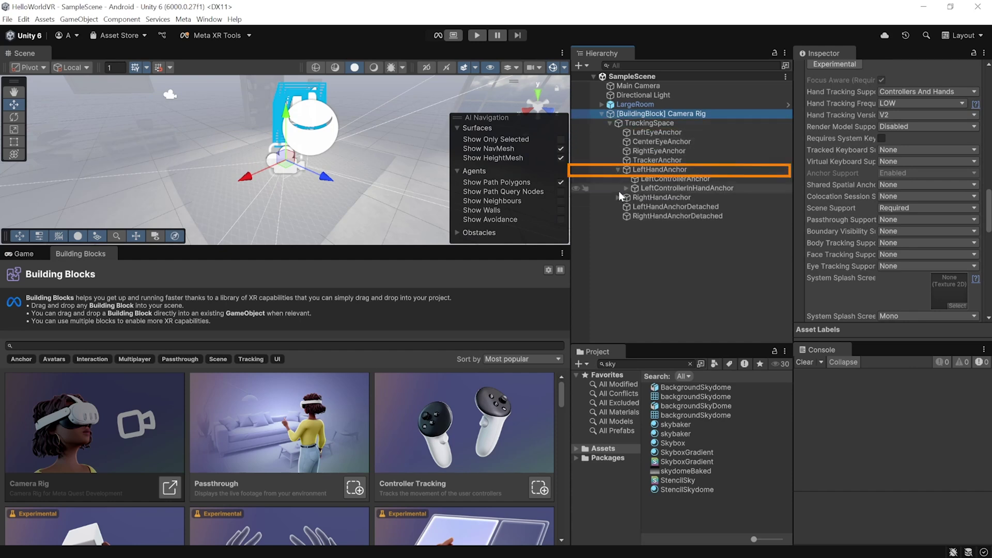
left_click(618, 197)
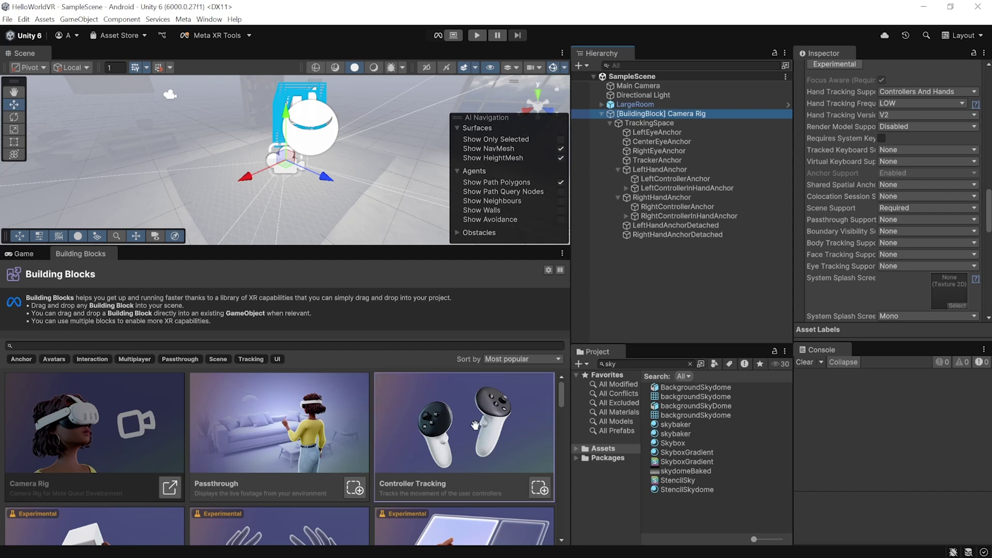
left_click(539, 488)
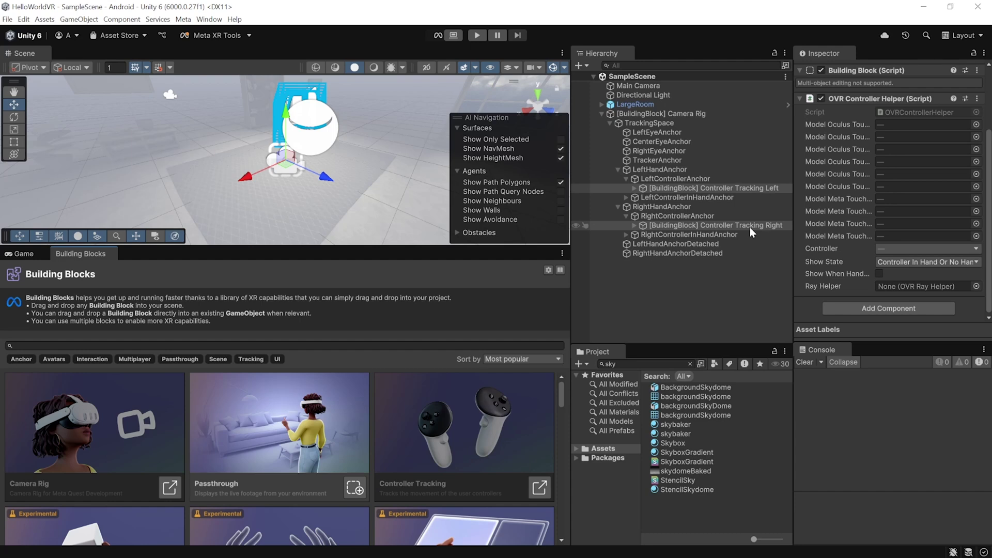
left_click(761, 187)
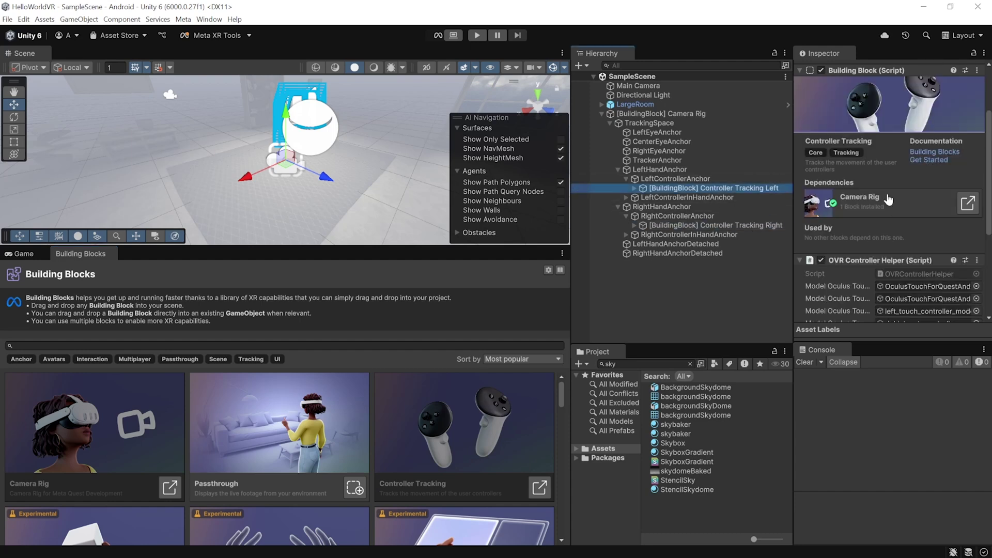
scroll(886, 207, "down", 5)
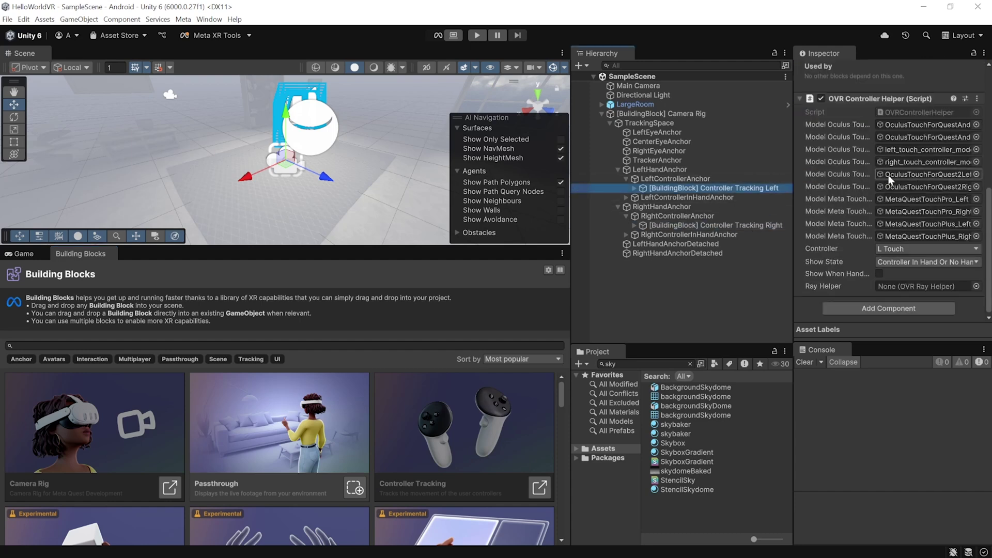
left_click(634, 187)
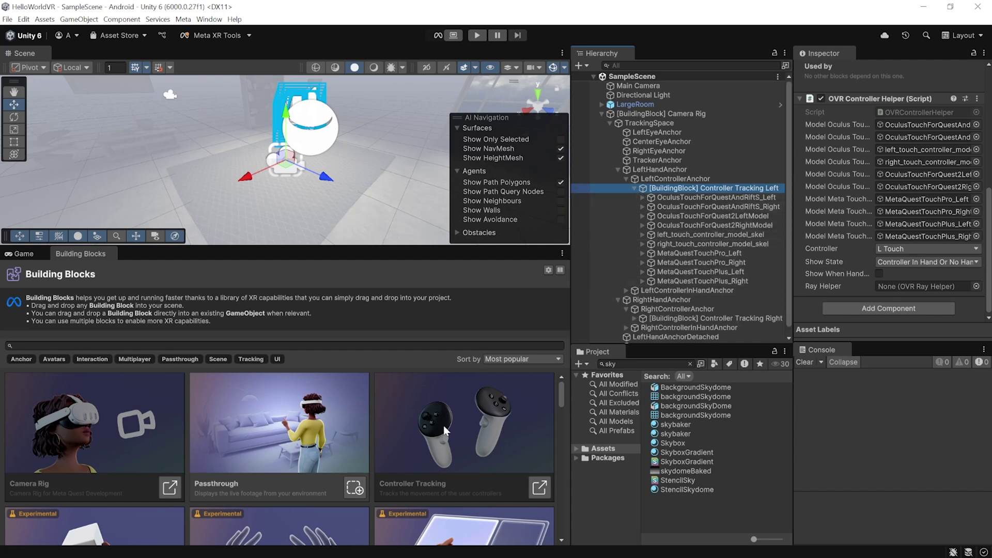
- Find the Virtual Hands building block and add it to the scene
scroll(443, 403, "down", 3)
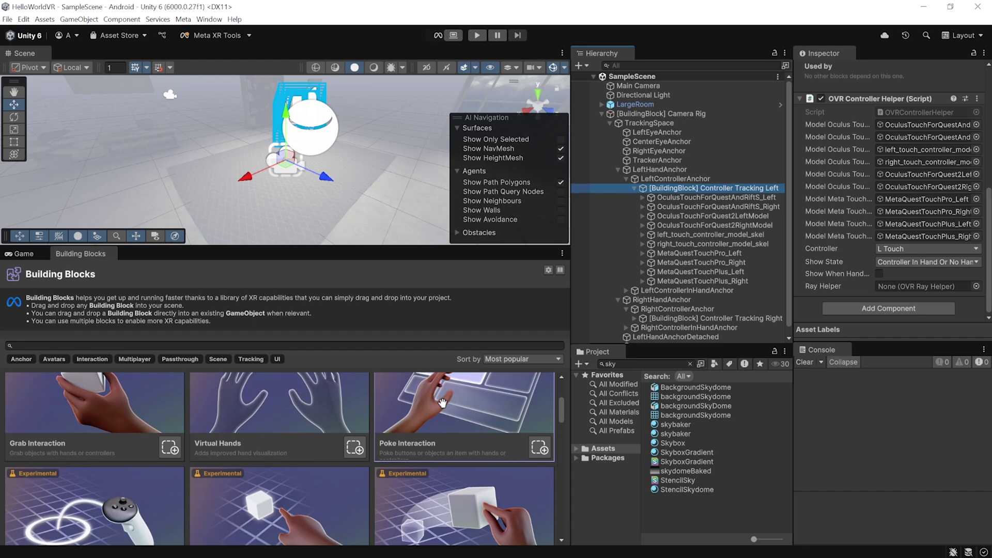
scroll(443, 413, "down", 1)
left_click(356, 483)
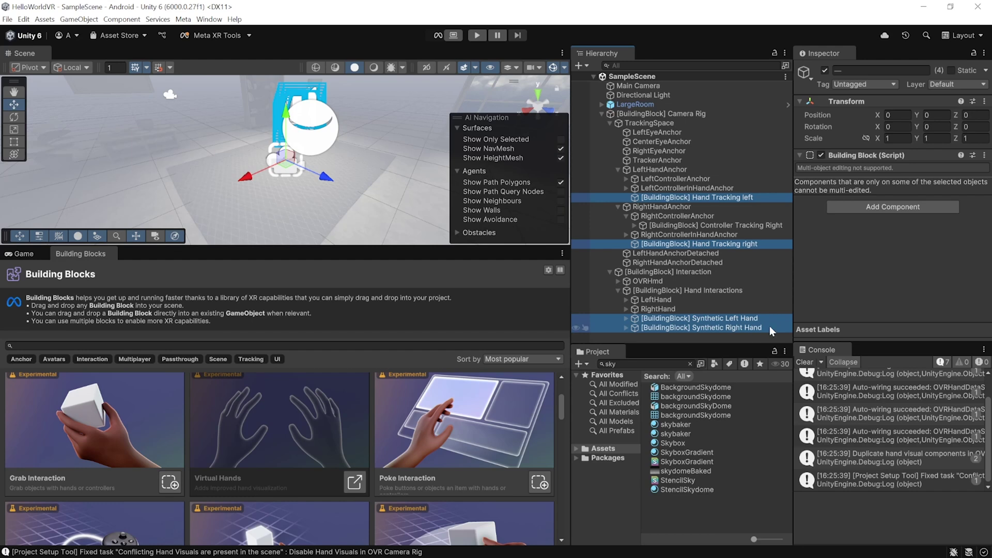
- Fix the OVR Skeleton type on the left and right Hand Tracking blocks to OpenXR Hand (Left) and OpenXR Hand (Right)
left_click(739, 198)
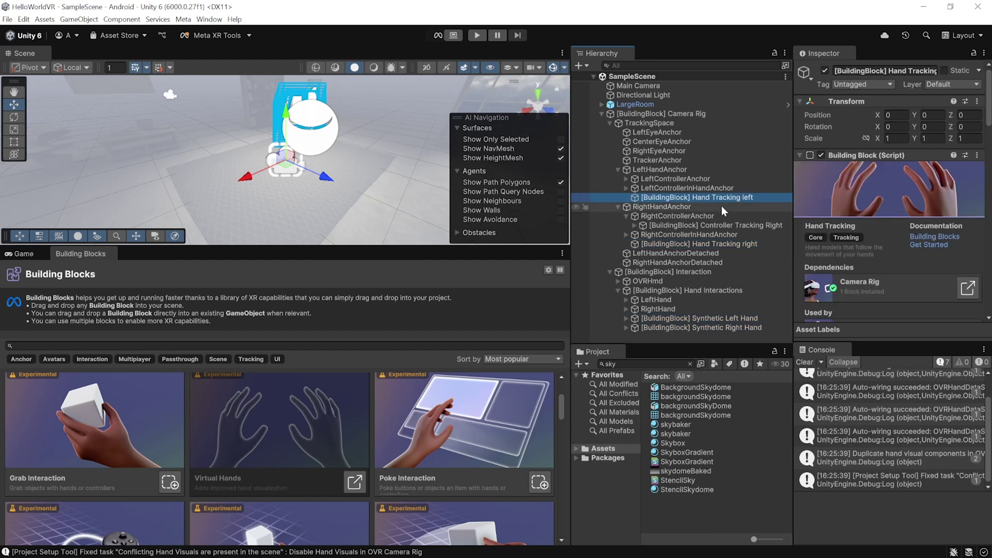
scroll(891, 239, "down", 10)
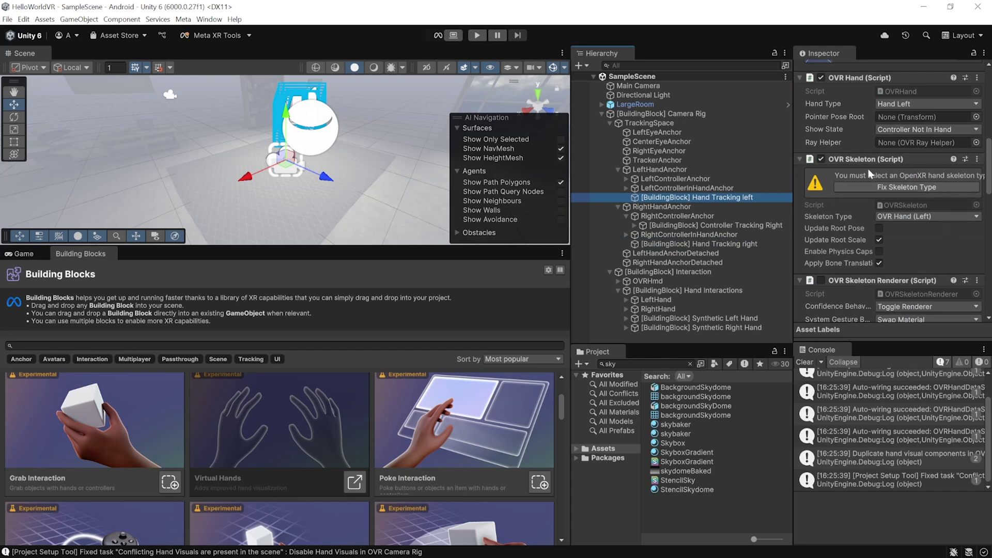
left_click(948, 189)
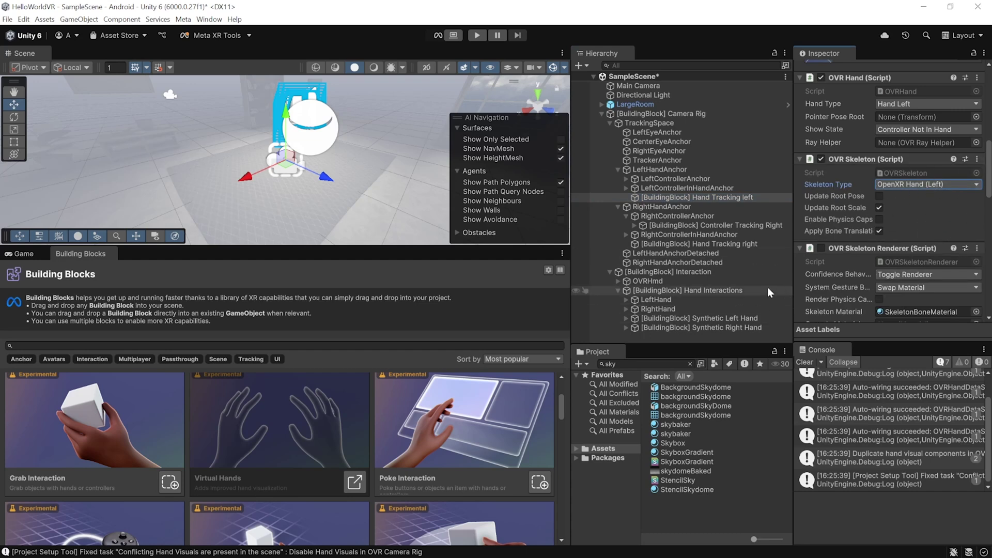
left_click(745, 244)
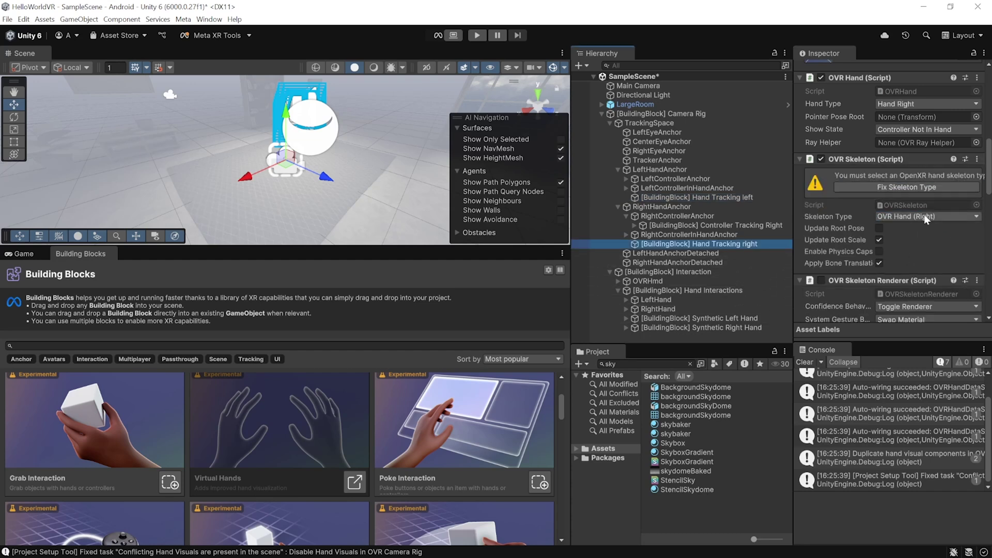
left_click(936, 189)
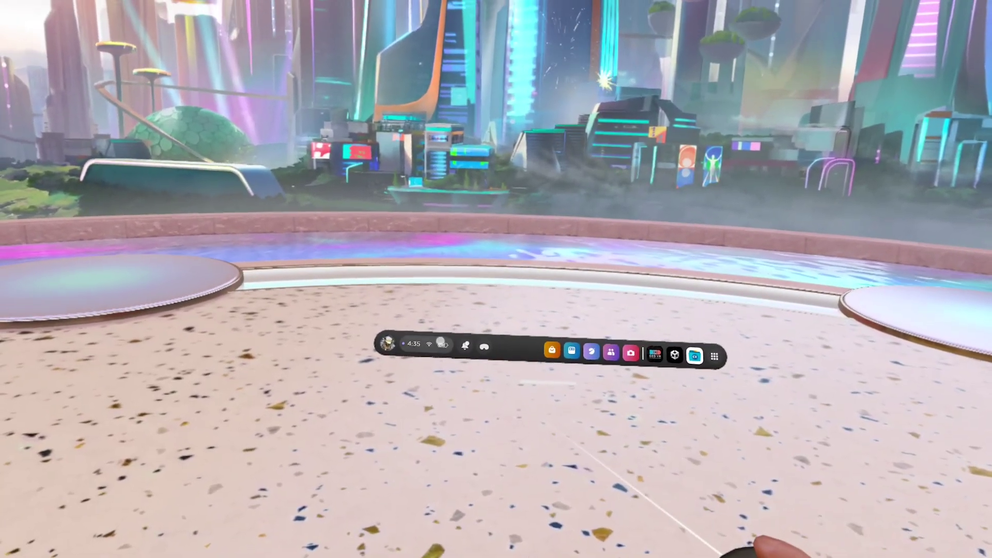
- Connect the Quest headset to the PC through Link and run SampleScene in Play mode
left_click(441, 343)
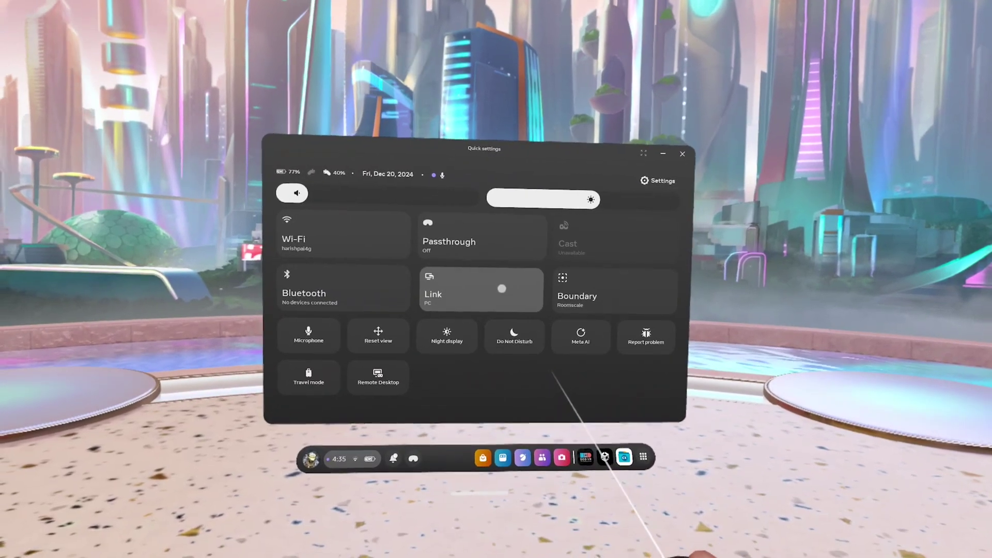
left_click(504, 292)
left_click(538, 325)
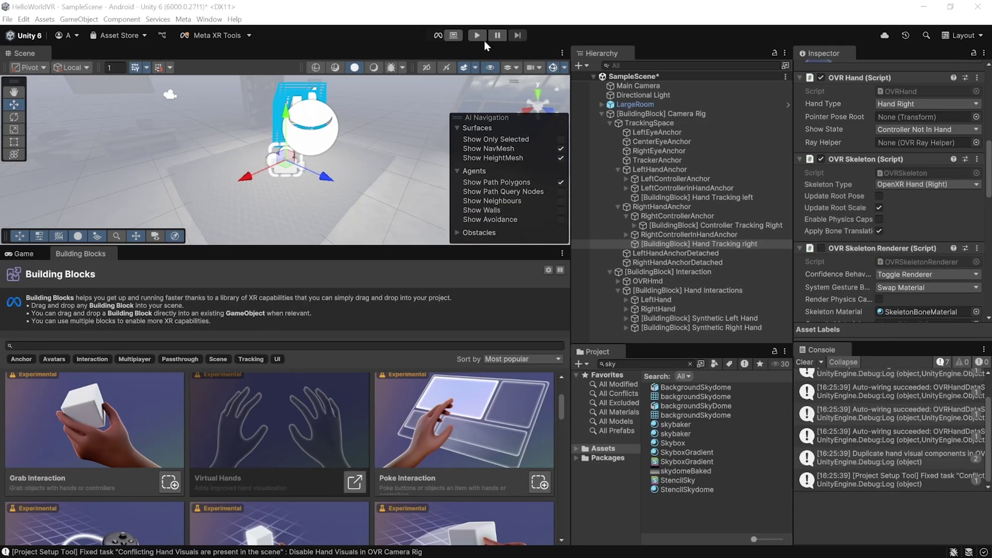
left_click(476, 37)
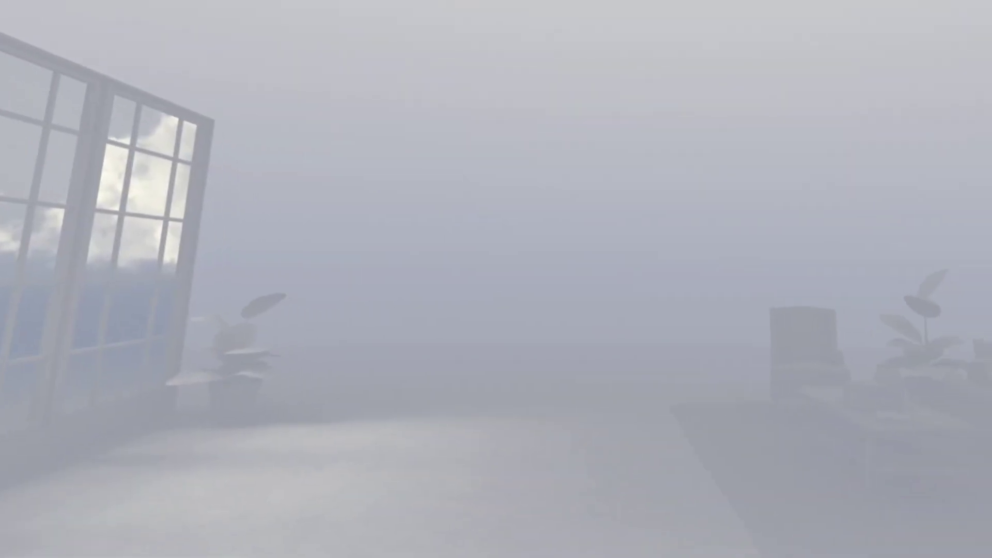
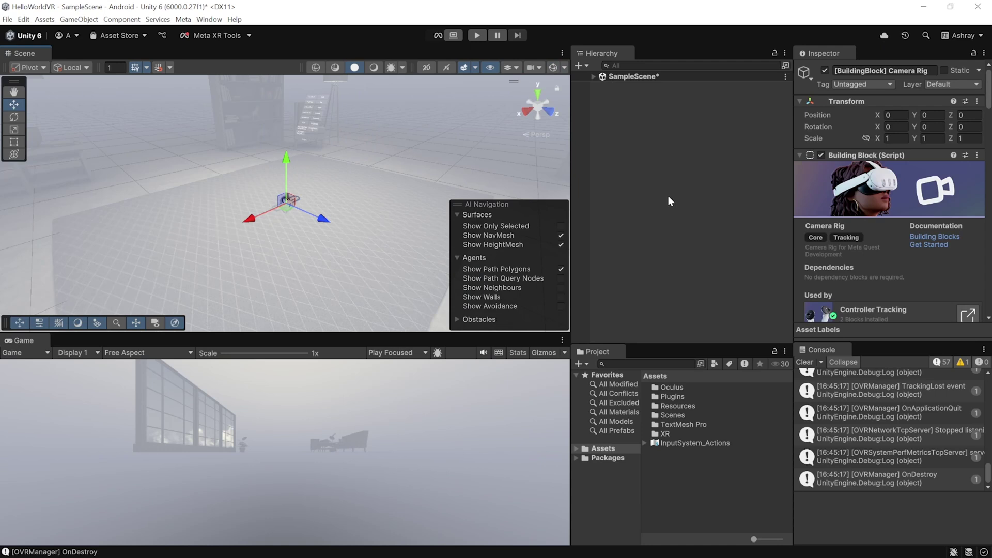
- Review the Camera Rig's Quest Features and the scene hierarchy, and add SampleScene to the scene list in Build Profiles
scroll(910, 233, "down", 15)
scroll(956, 206, "down", 5)
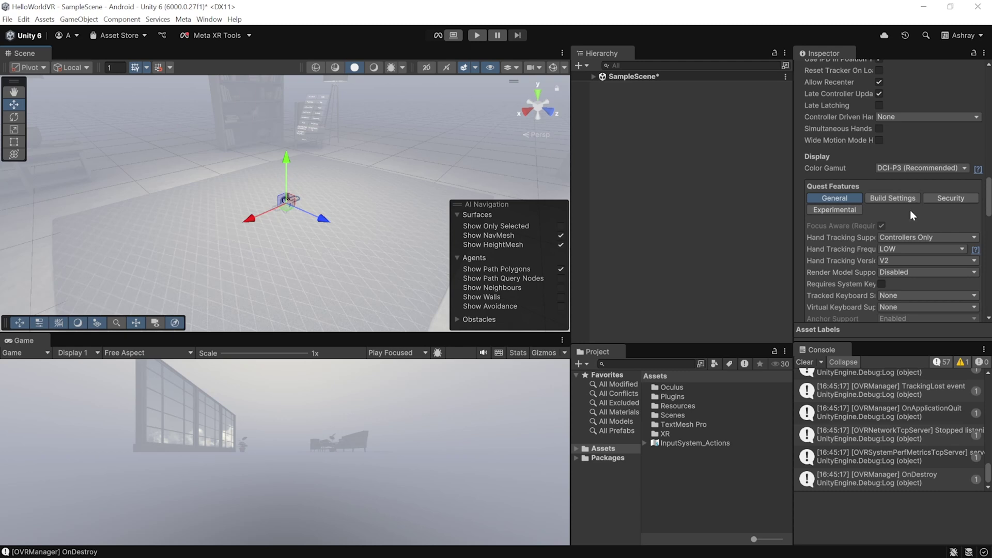
left_click(594, 77)
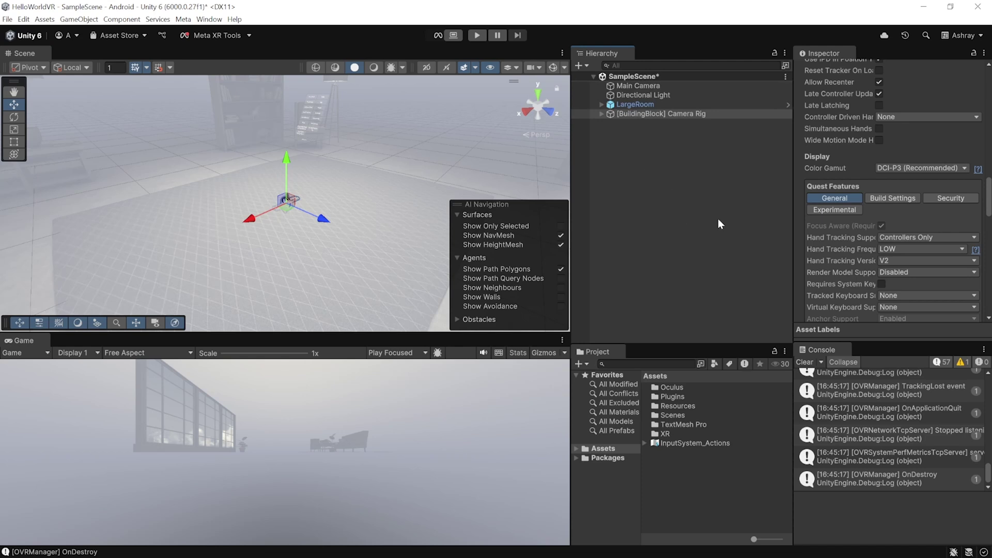
left_click(698, 219)
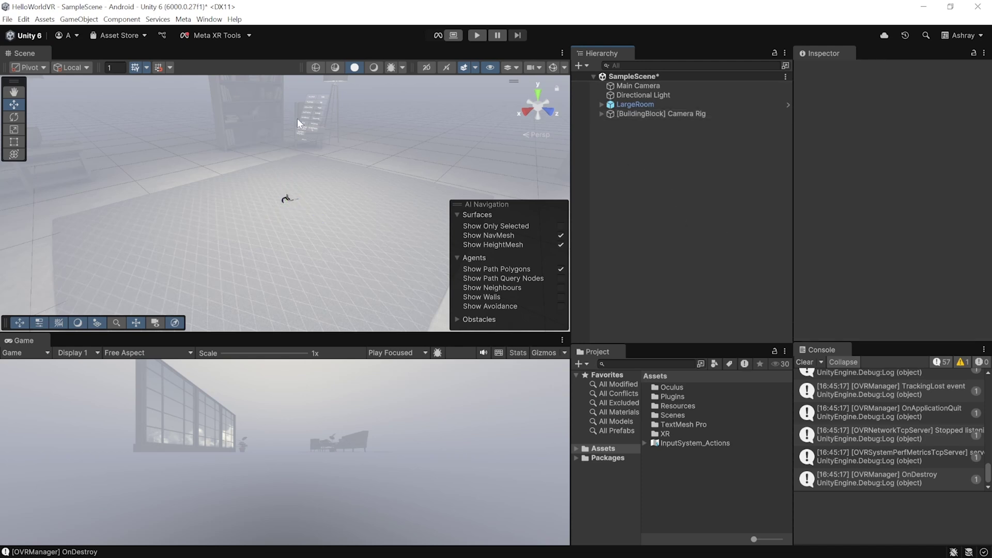
left_click(7, 19)
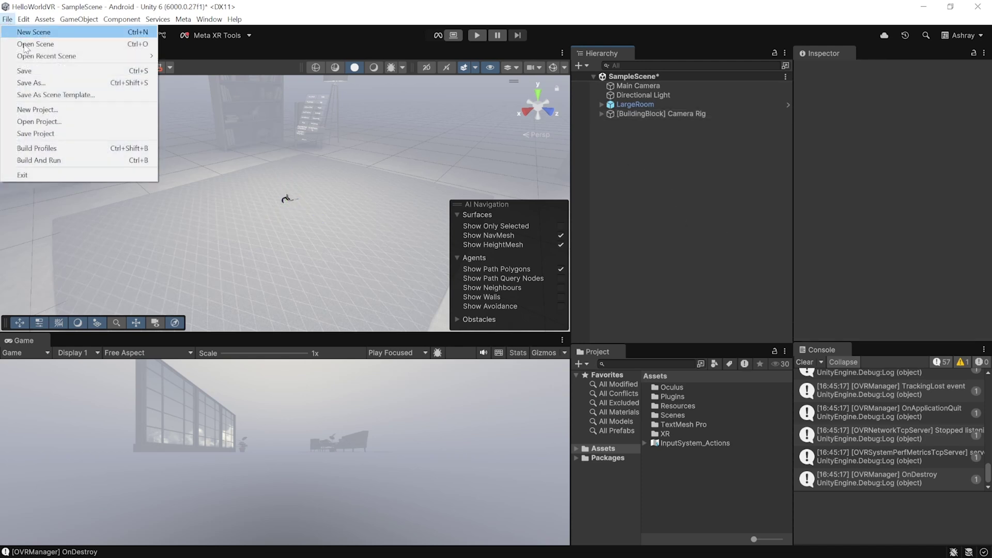
left_click(80, 150)
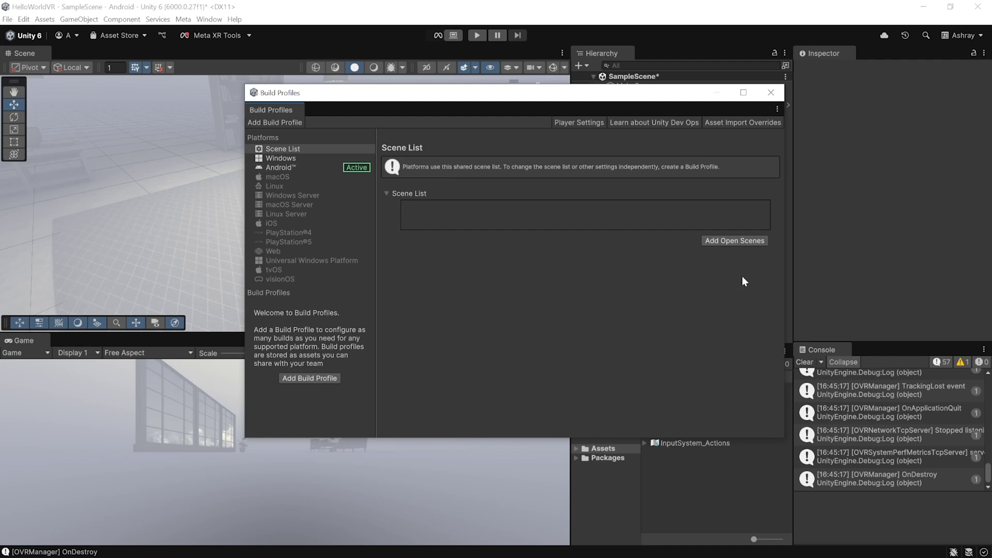
left_click(736, 243)
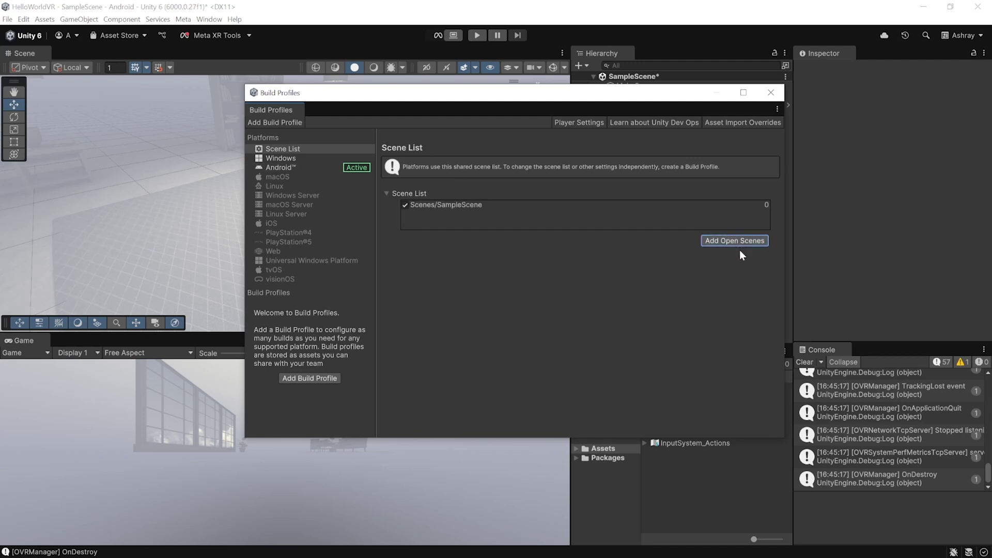
- Build and run the Android platform as HelloWorldVR.apk in a new Builds folder inside the project, saving the SampleScene changes
left_click(272, 168)
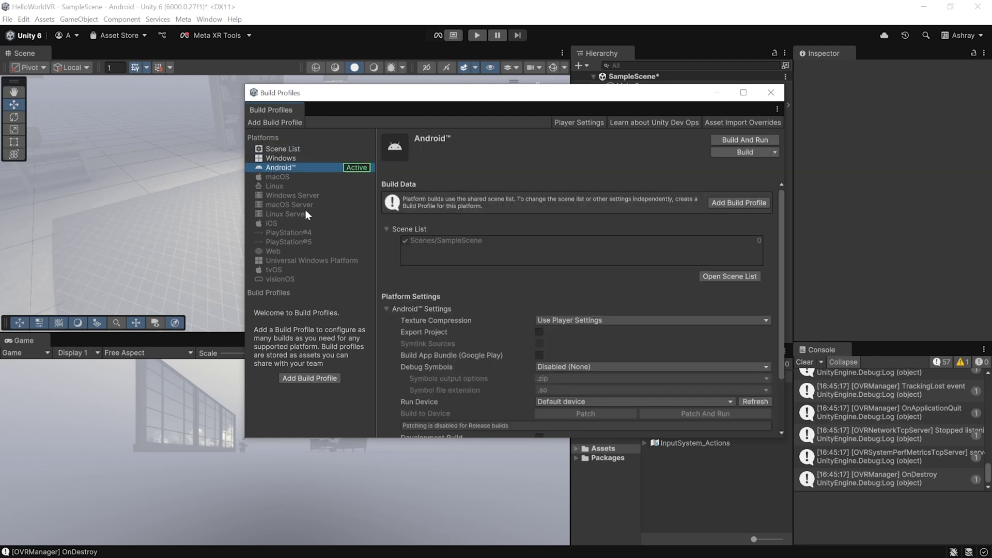
left_click(746, 139)
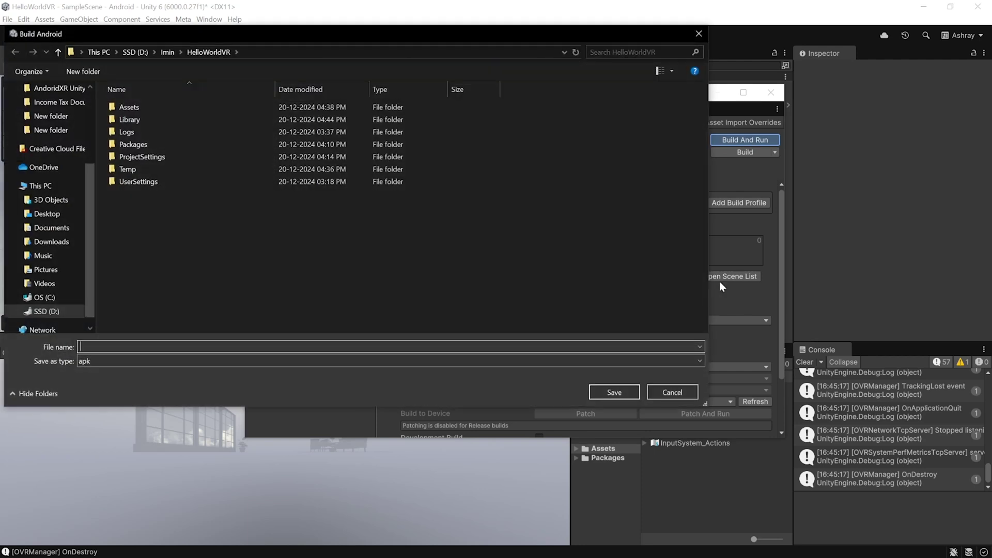
right_click(165, 213)
mouse_move(207, 375)
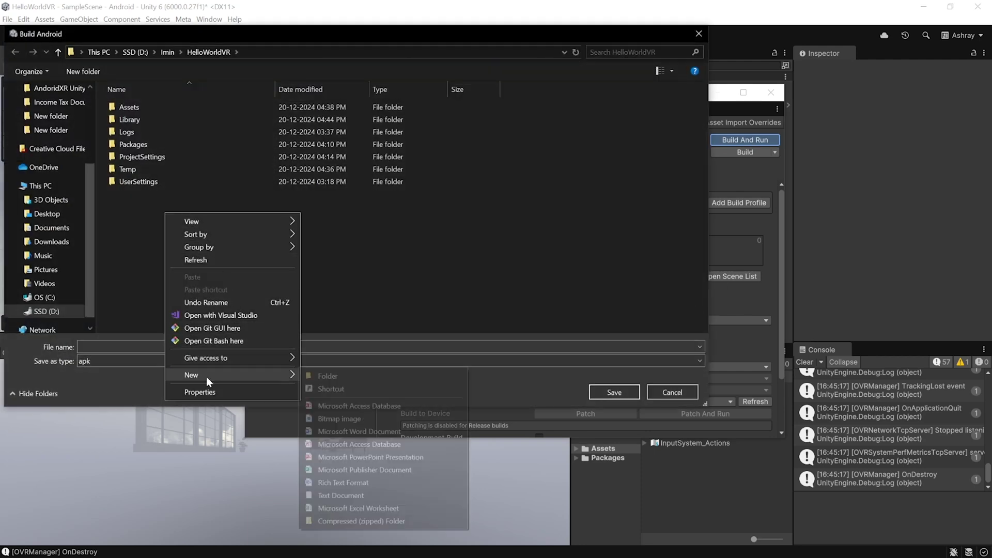
left_click(352, 375)
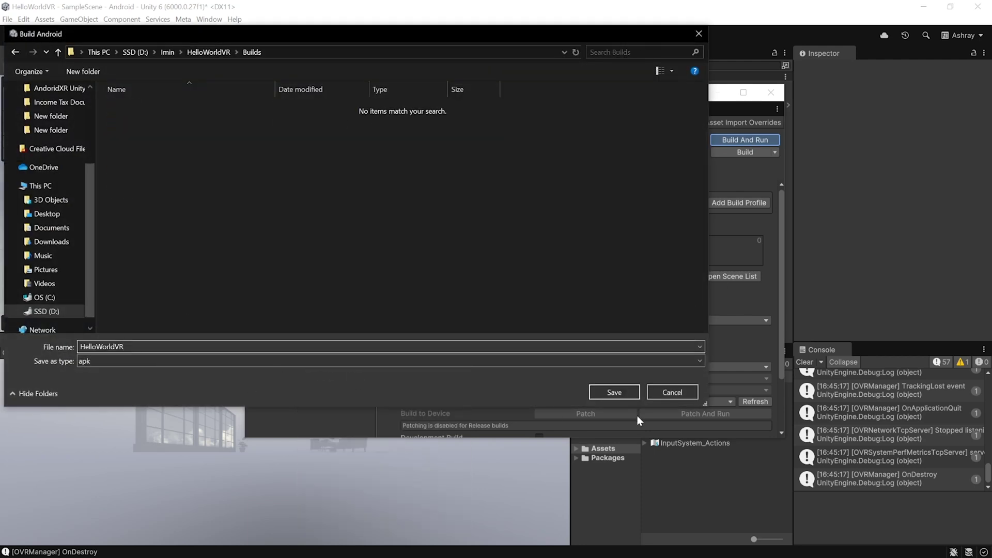
left_click(615, 393)
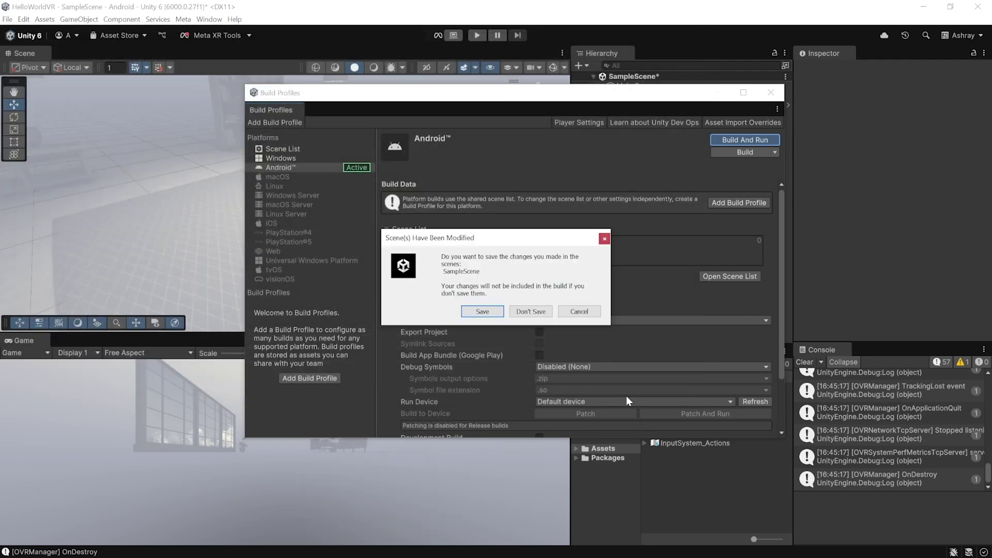
left_click(496, 314)
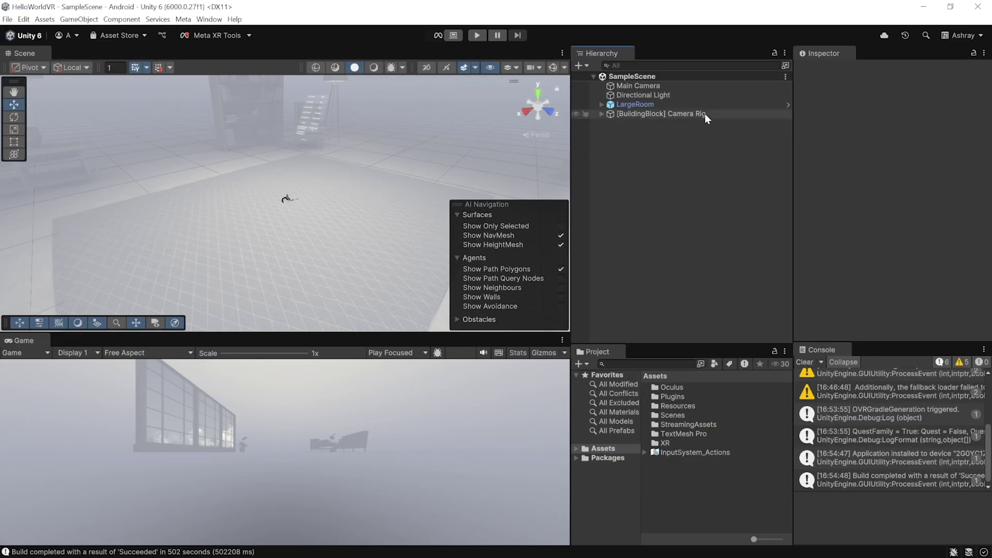
- Open the Hand Tracking Support options in the Camera Rig's Quest Features
left_click(718, 114)
scroll(889, 175, "down", 10)
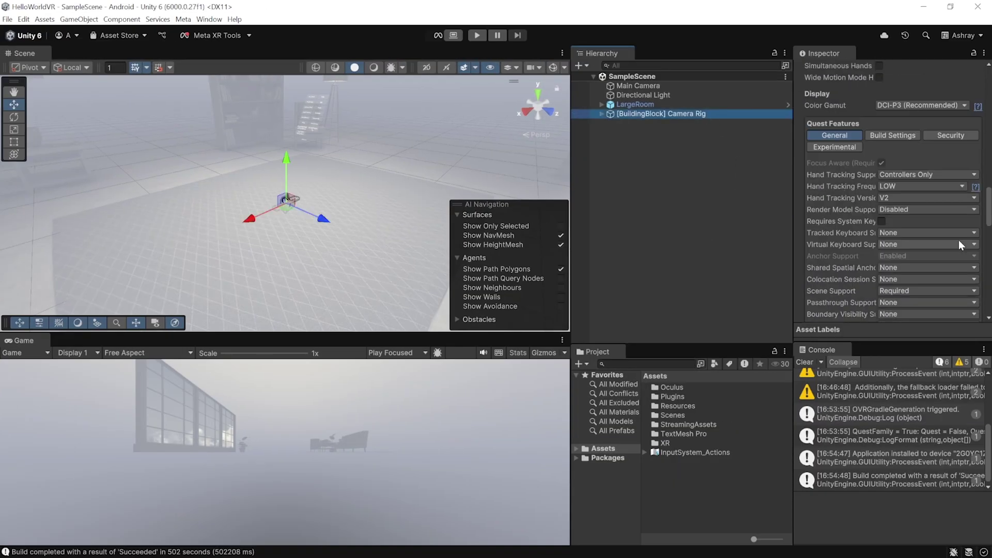
left_click(911, 174)
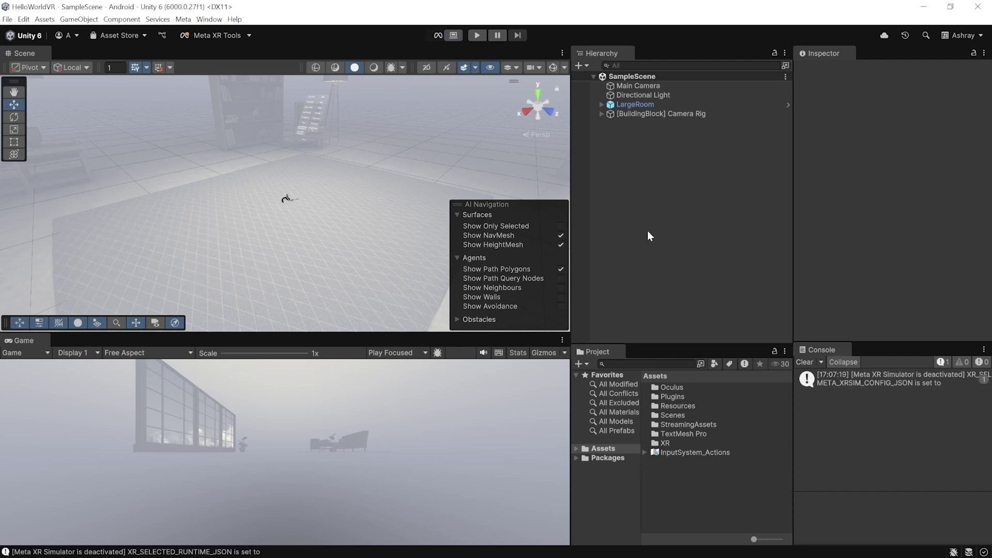
- Activate the Meta XR Simulator and run SampleScene in Play mode
left_click(454, 35)
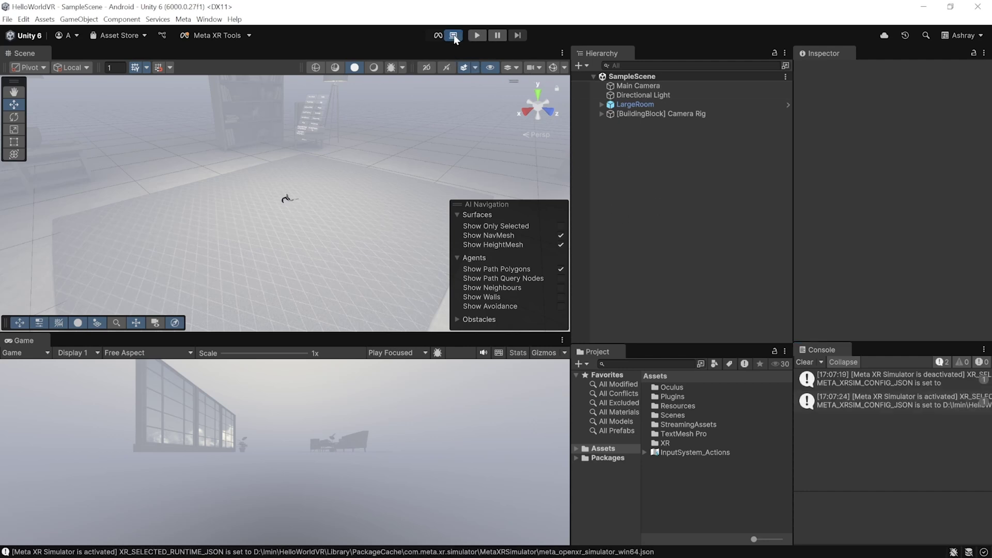
left_click(189, 20)
mouse_move(190, 33)
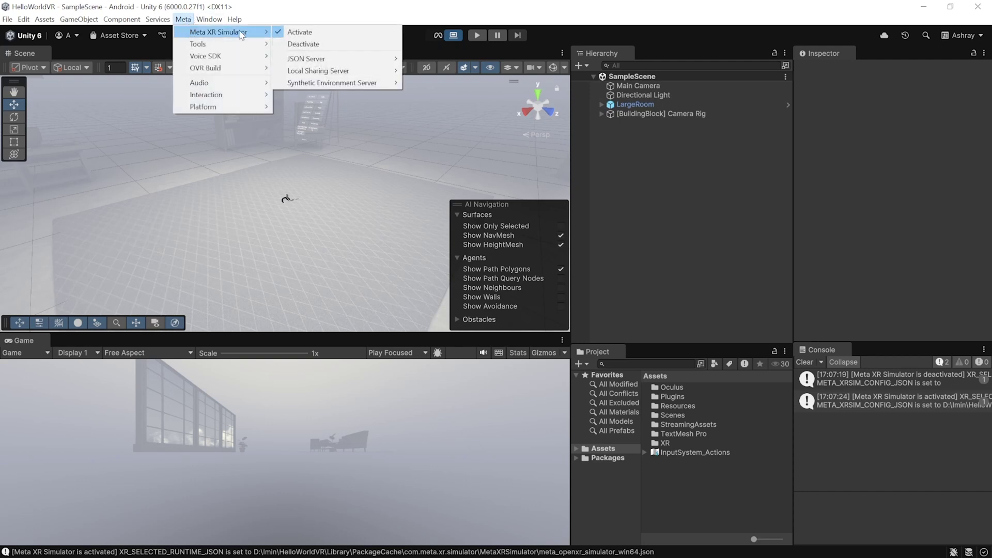
left_click(665, 201)
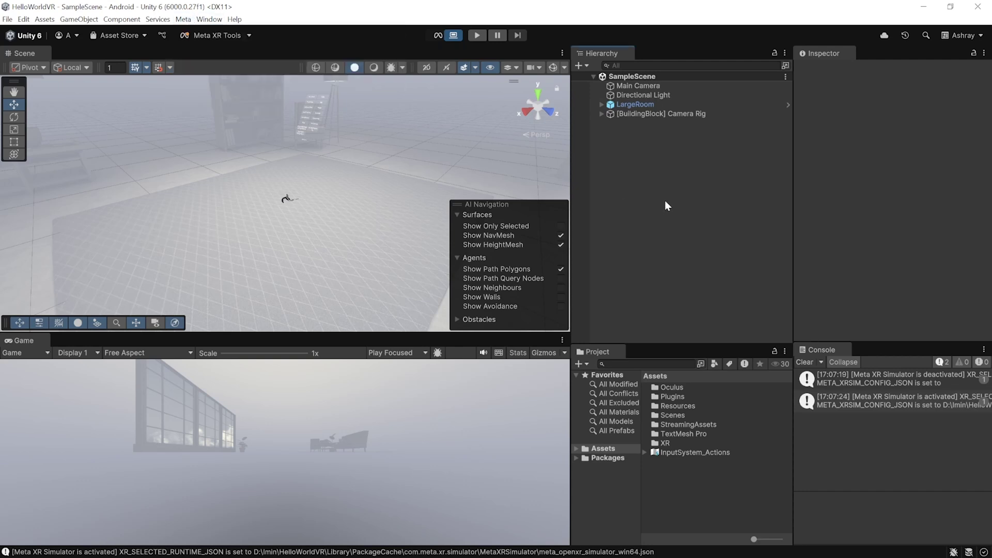
left_click(477, 35)
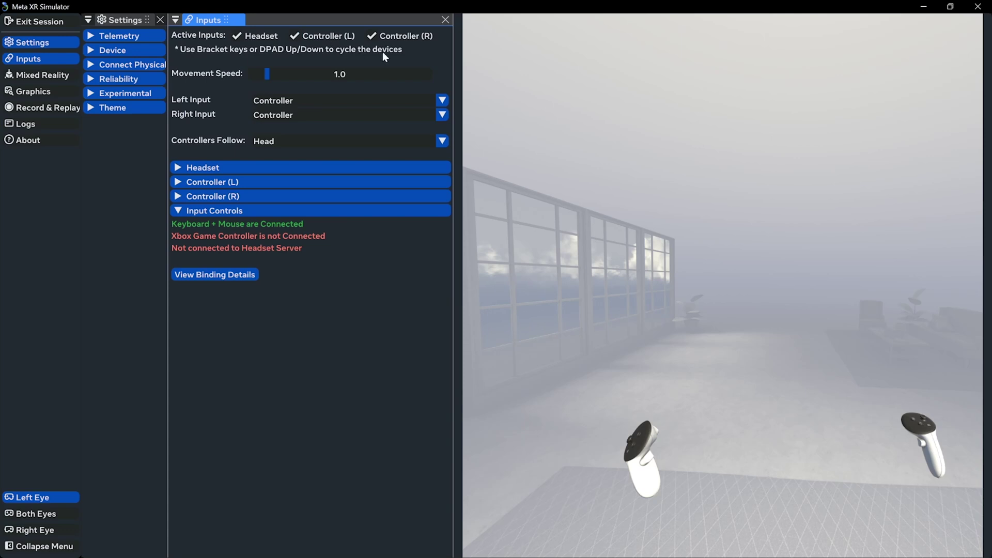
- Cycle the simulator's active inputs through the headset and controllers, rotating the selected devices in the room view
key("bracketright")
right_click_drag(662, 359, 634, 462)
key("bracketleft")
key("bracketleft")
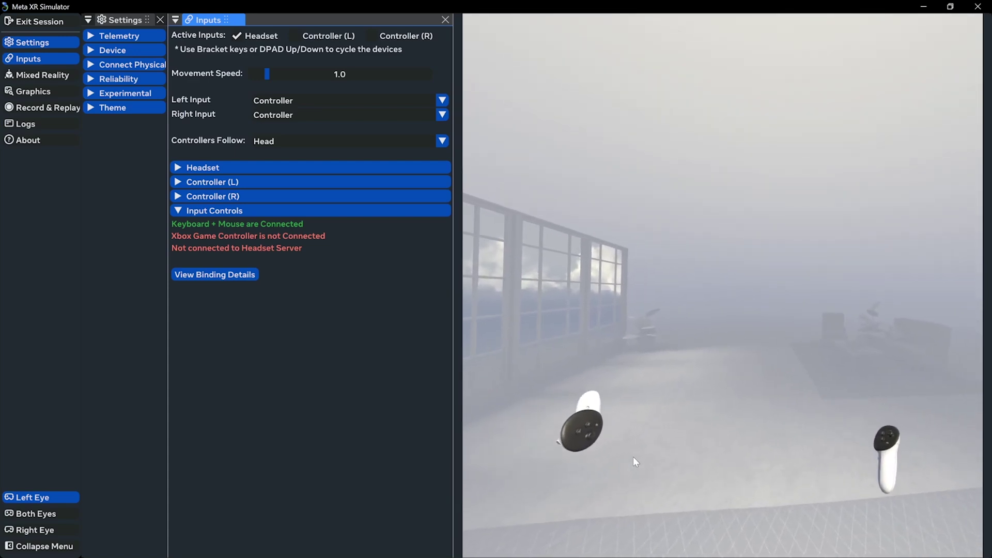
key("bracketright")
right_click_drag(634, 457, 508, 394)
key("bracketright")
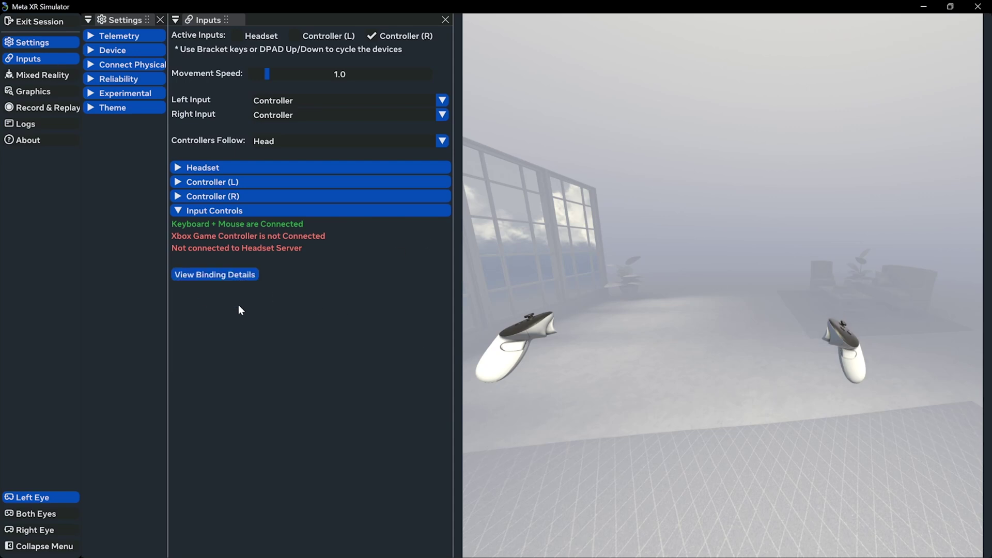
- Show the keyboard and mouse binding details and set the simulator's left input to Hand
left_click(231, 279)
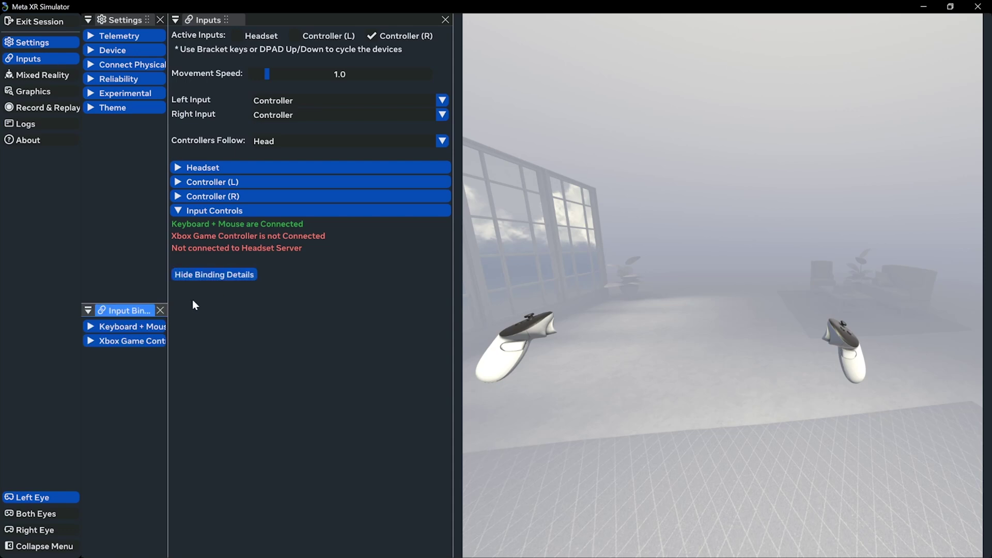
left_click(90, 328)
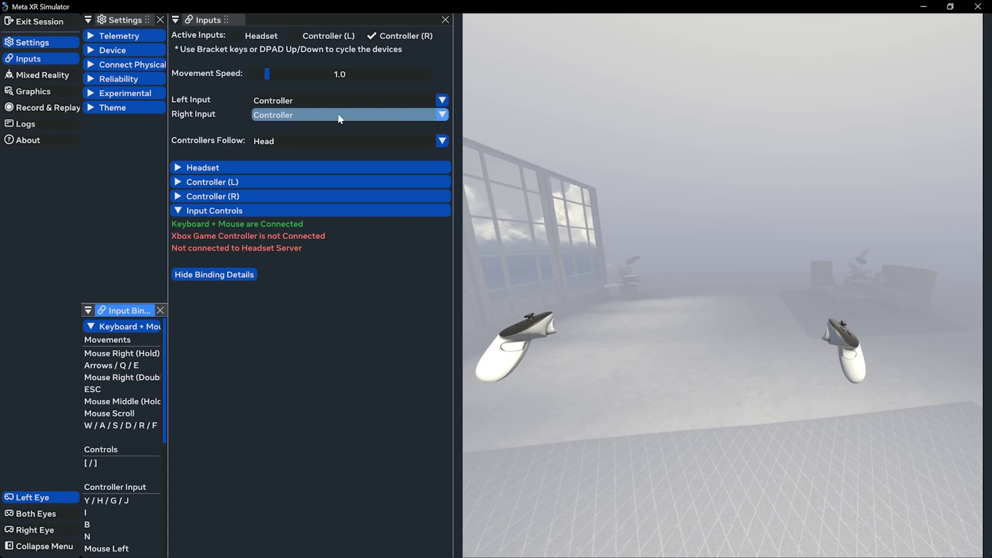
left_click(328, 102)
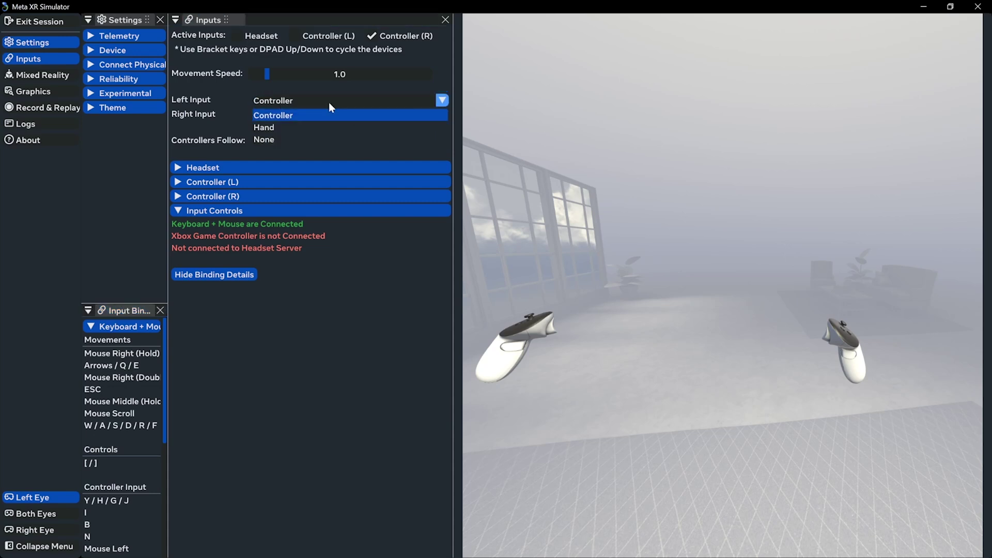
left_click(308, 128)
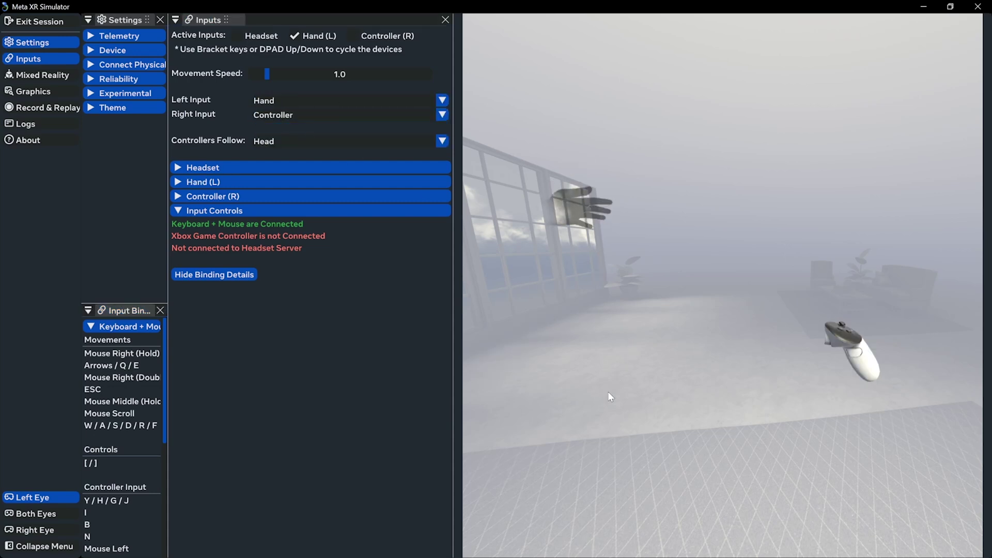